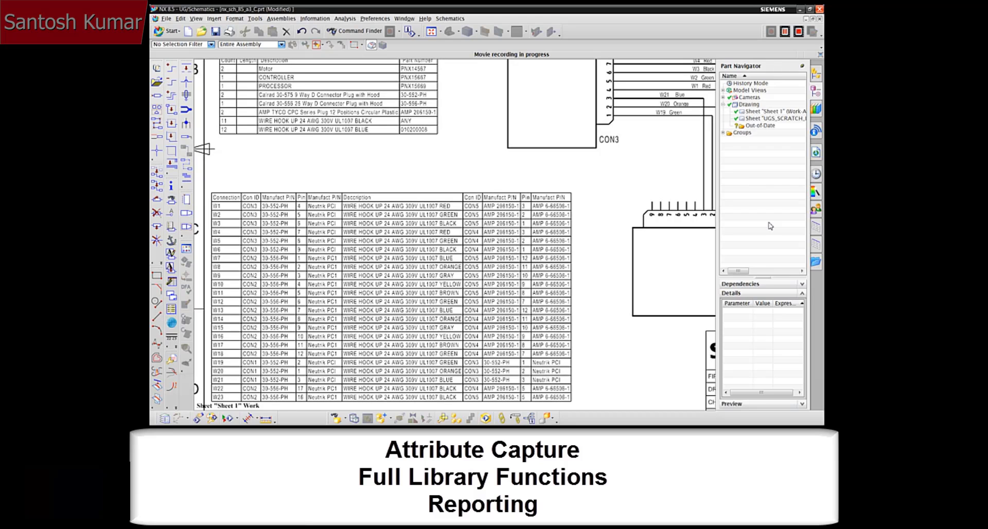
- Stop the screen recording, highlight connector plm_dshell_25, and trace five listed wires' bundle routes
click(796, 32)
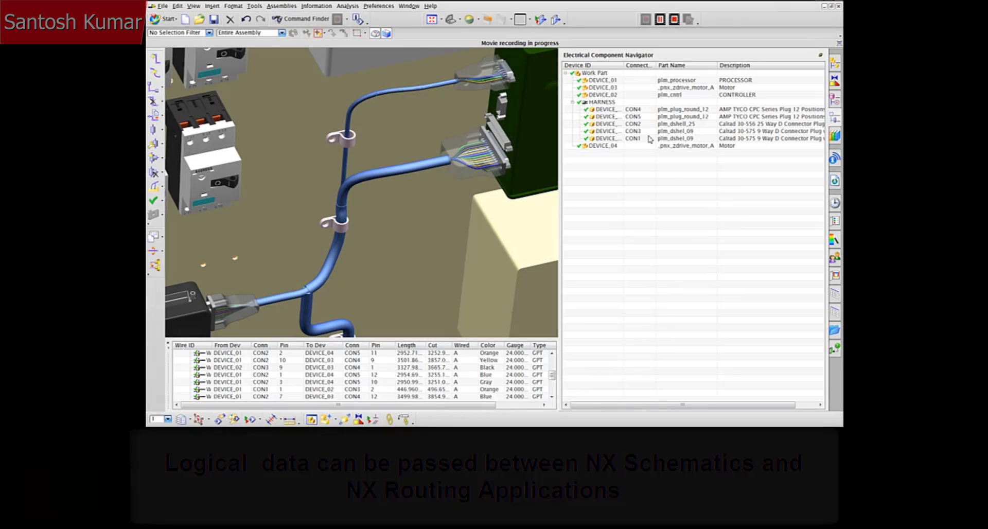
click(641, 124)
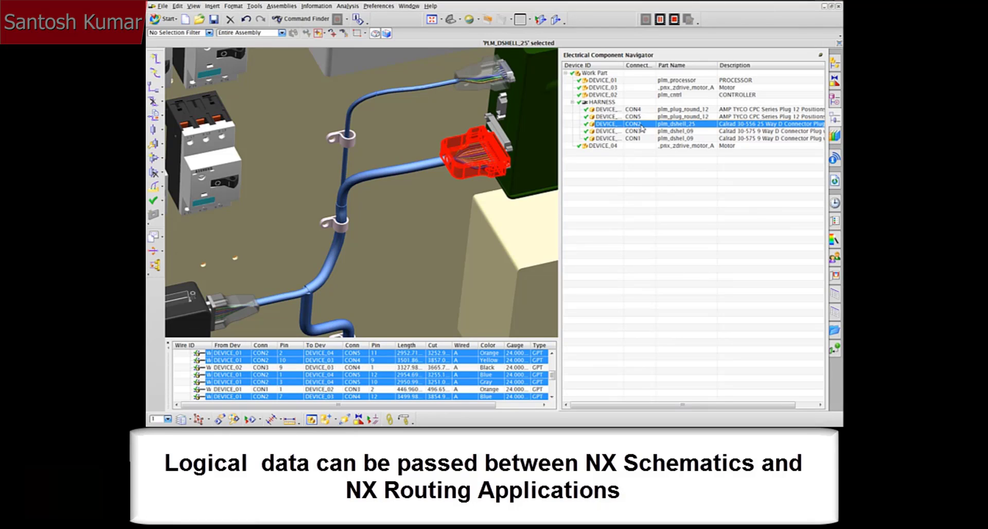
click(240, 376)
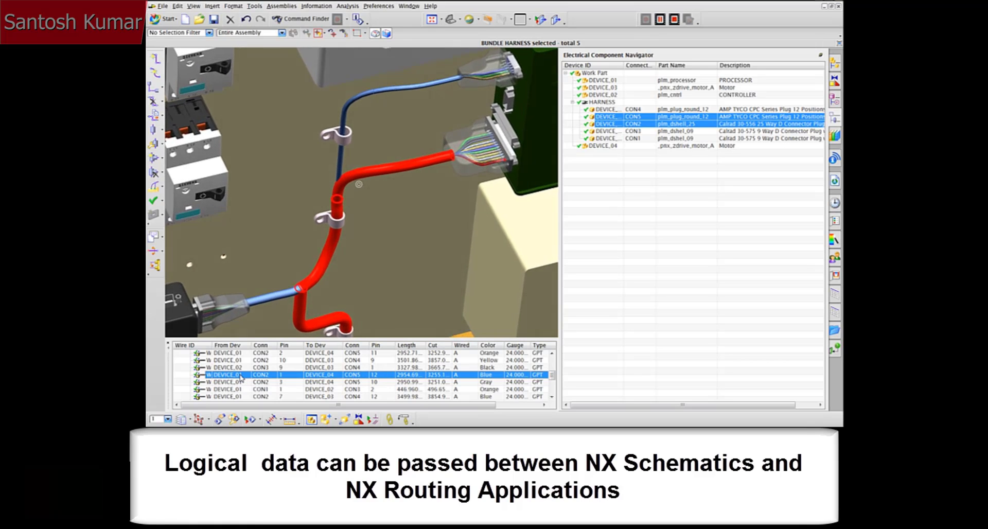
click(253, 368)
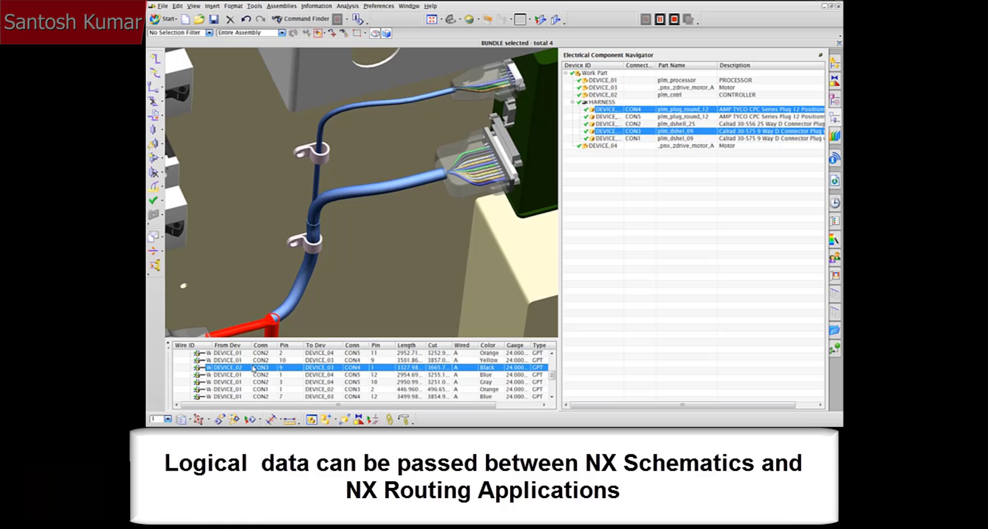
click(253, 362)
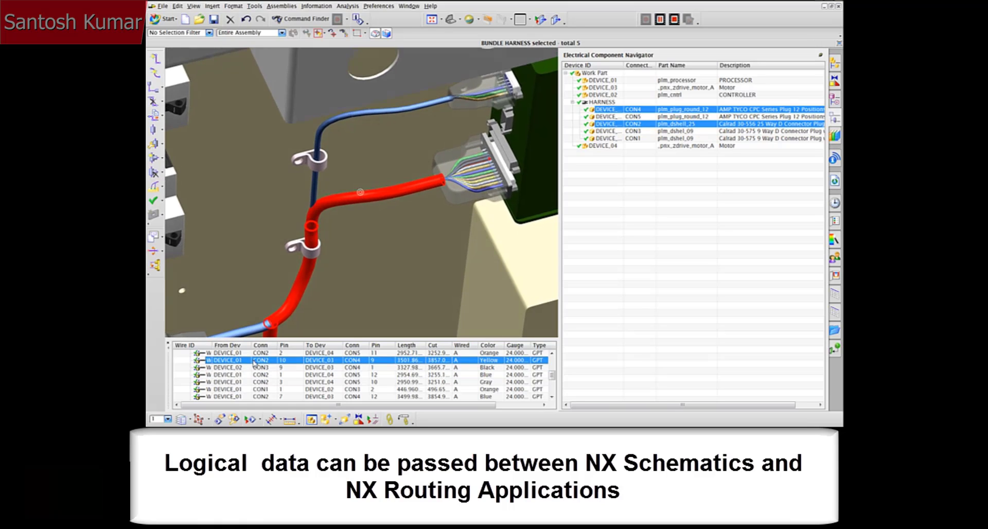
click(251, 390)
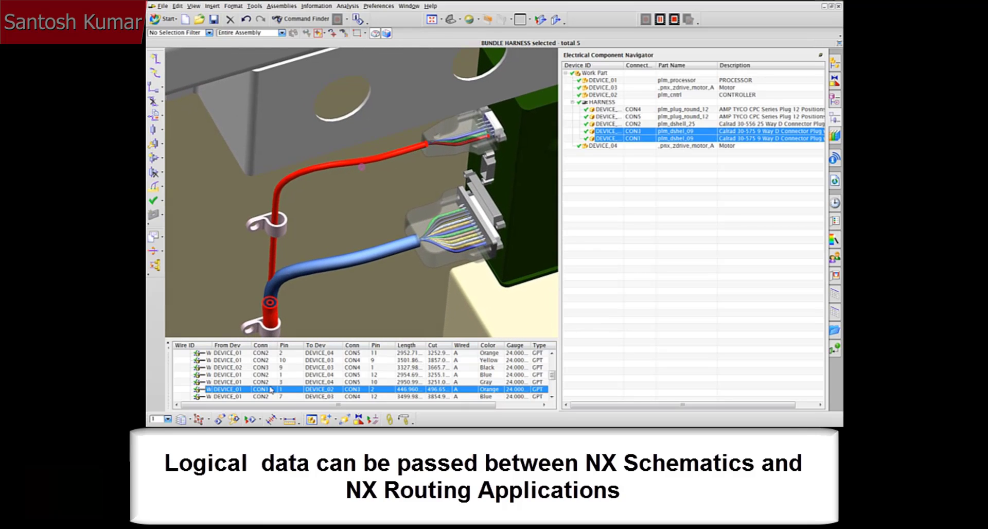
click(270, 383)
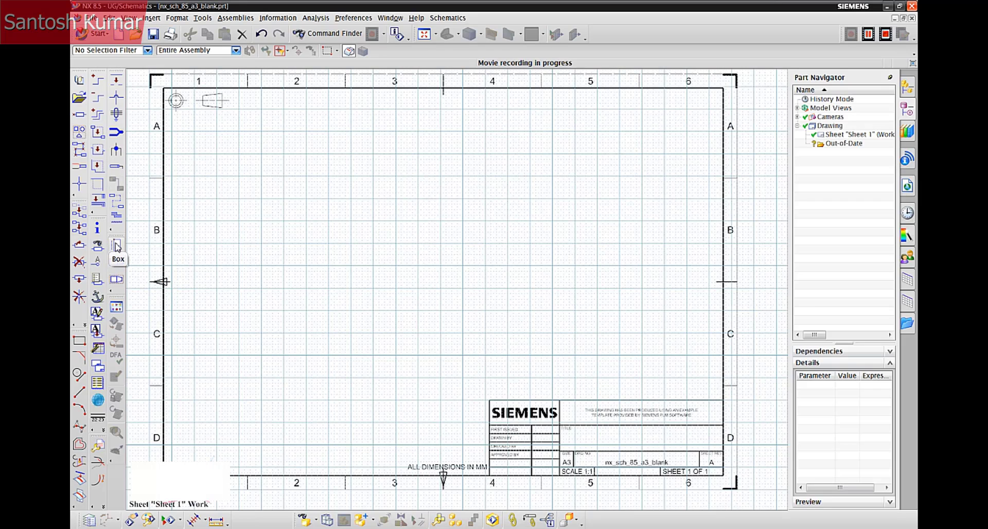
- Draw a device box near the sheet's top-left corner
click(117, 246)
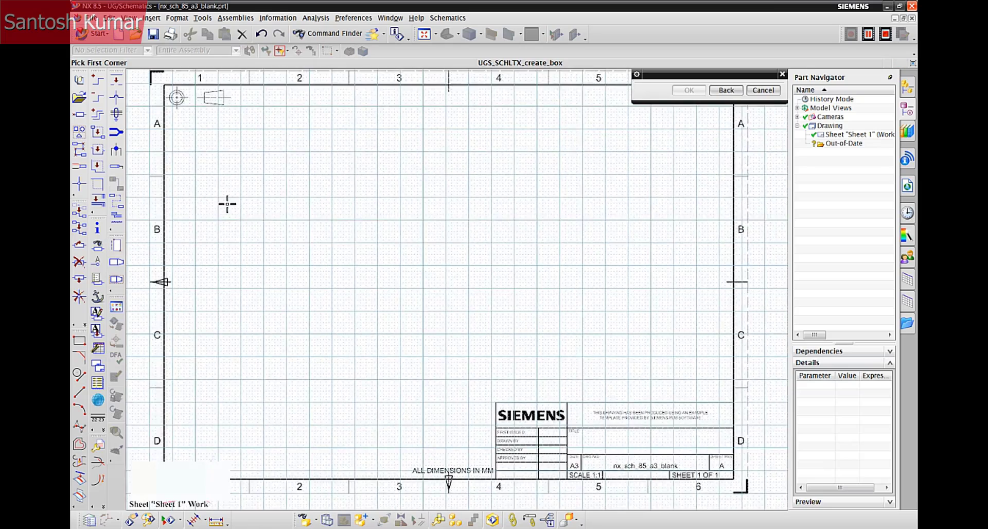
scroll(264, 202, up, 3)
scroll(269, 220, up, 2)
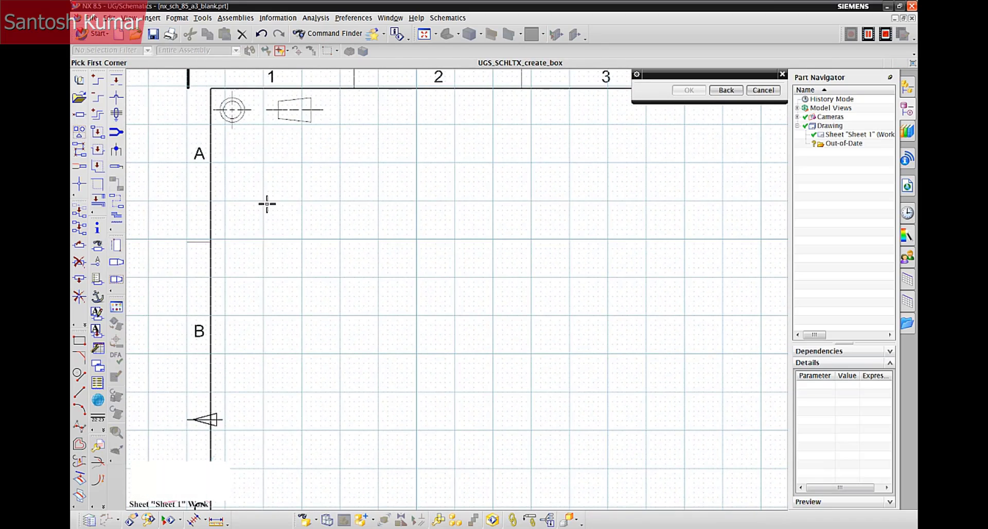
click(264, 202)
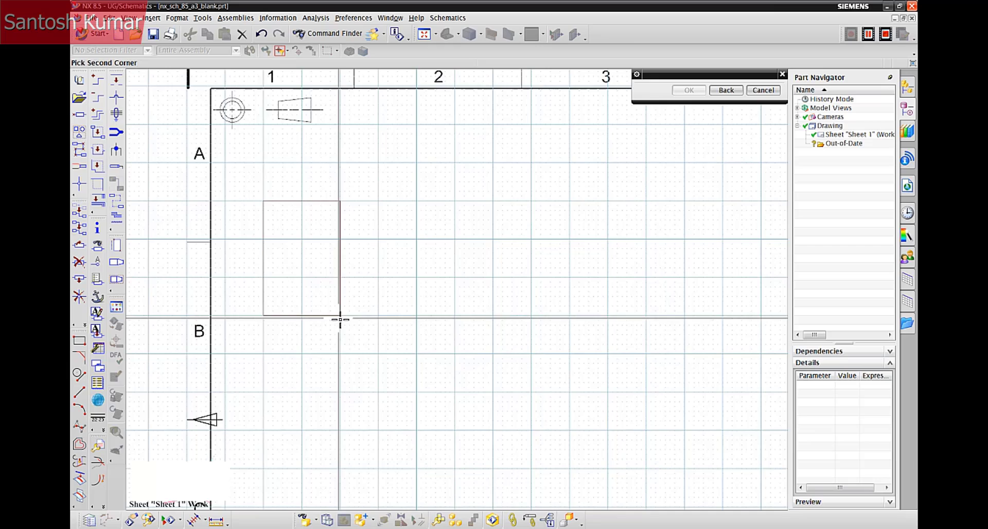
click(340, 315)
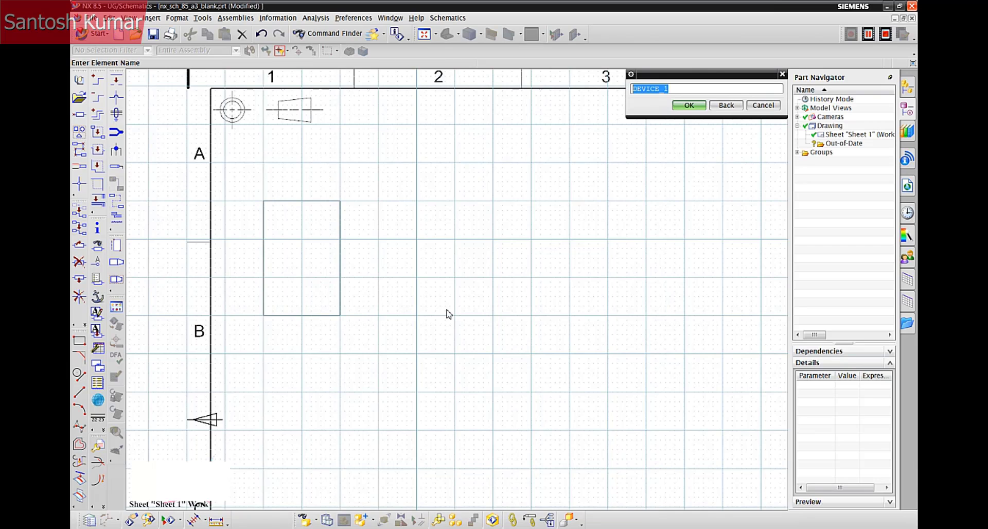
- Name the device PP and set its description to Power Pack
text(PP)
key(Return)
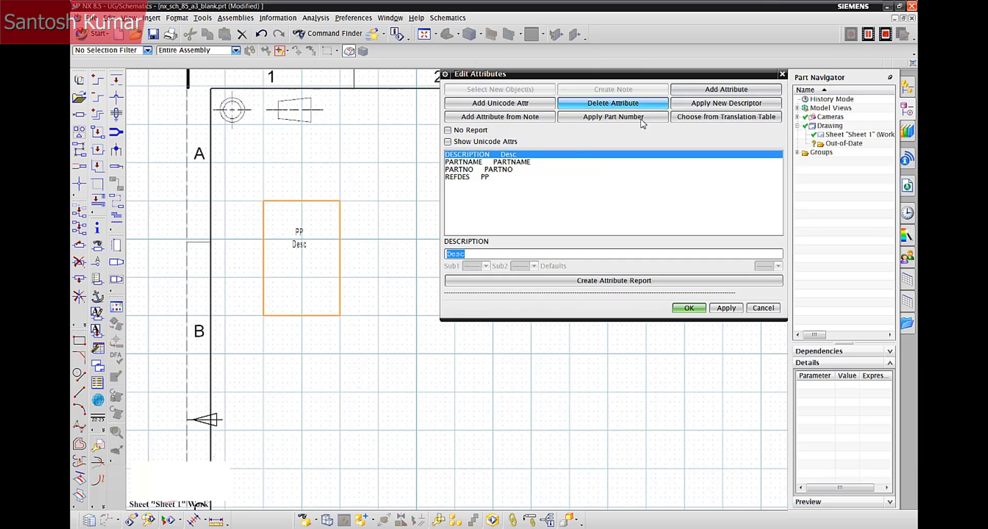
text(E)
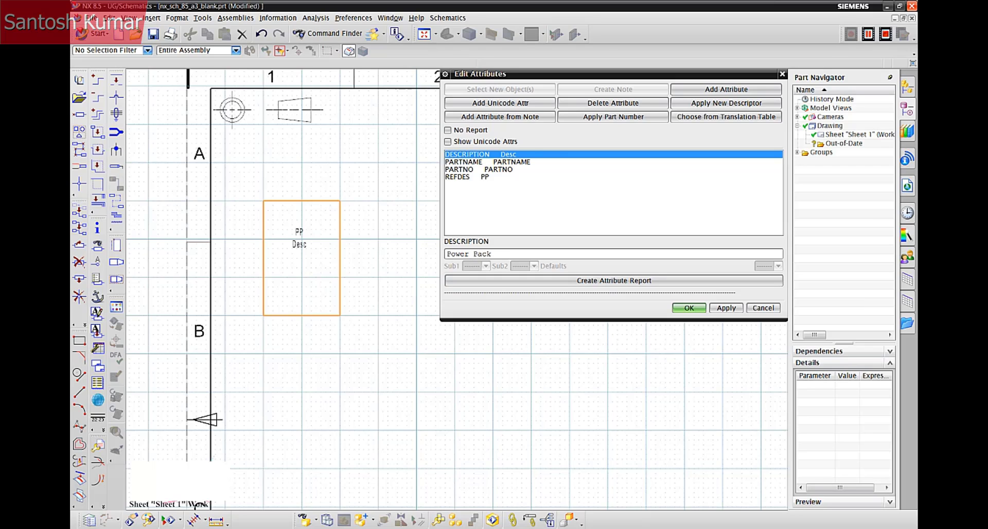
key(Return)
- Add a Supplier attribute valued Ajax to the PP device and apply it
click(685, 89)
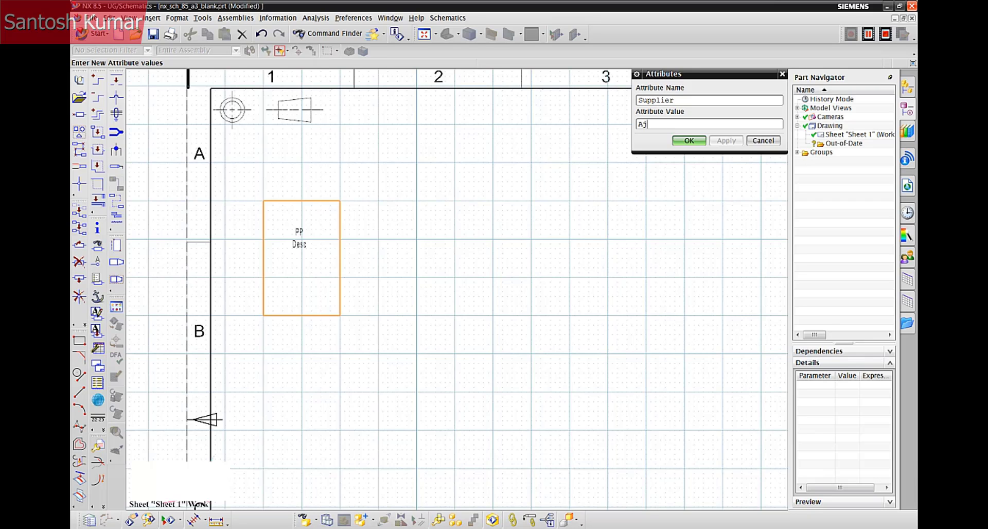
click(691, 142)
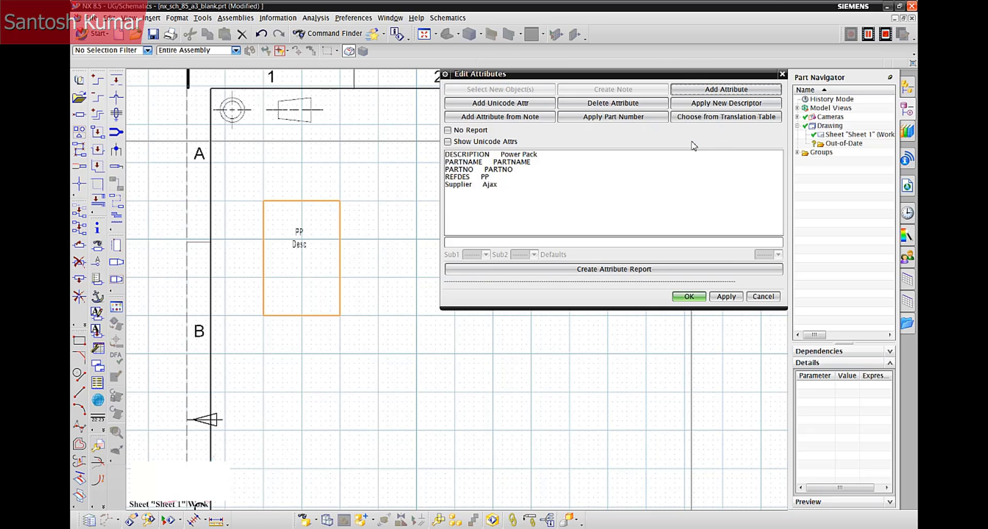
click(727, 295)
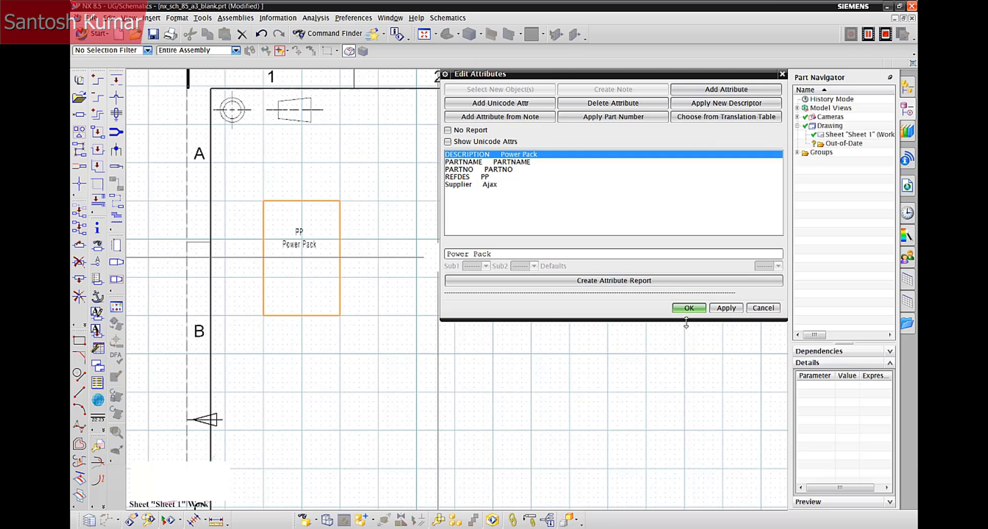
click(759, 308)
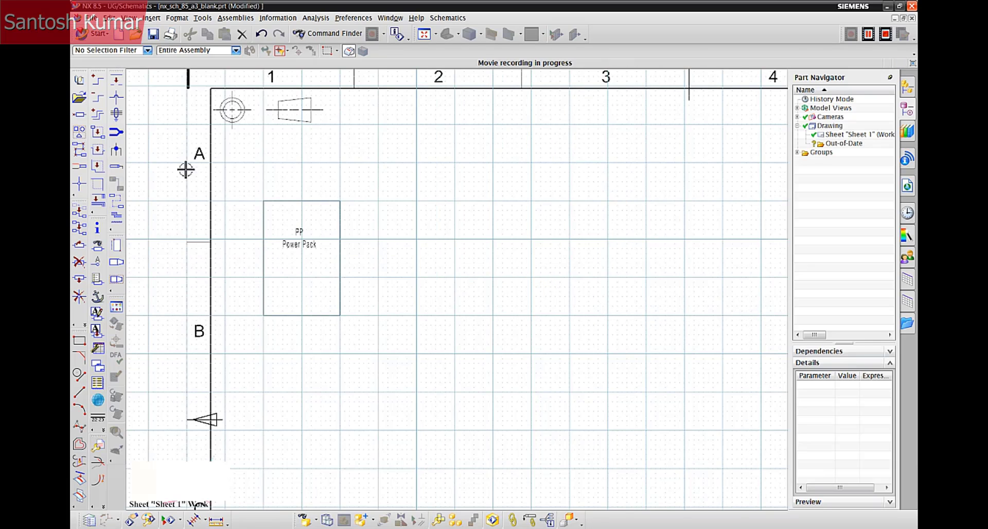
click(97, 229)
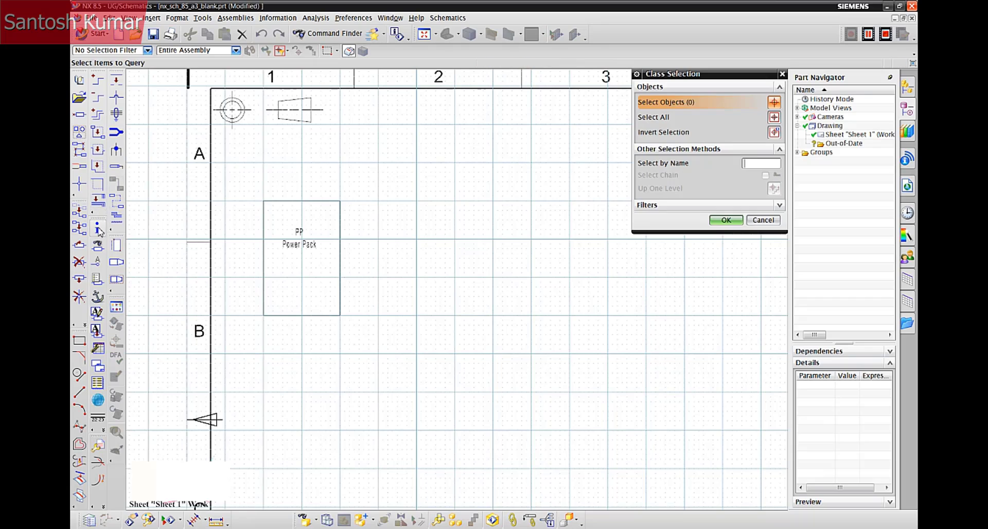
click(324, 203)
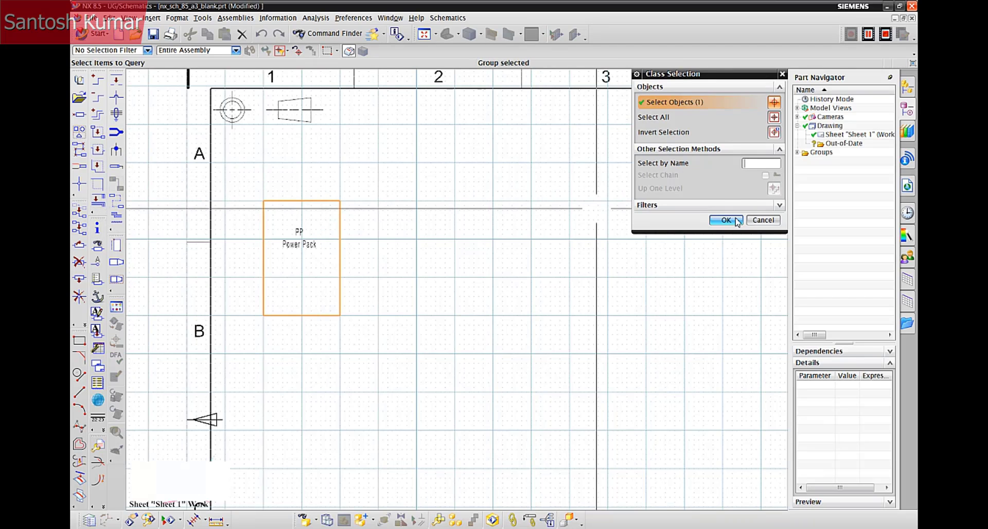
click(726, 220)
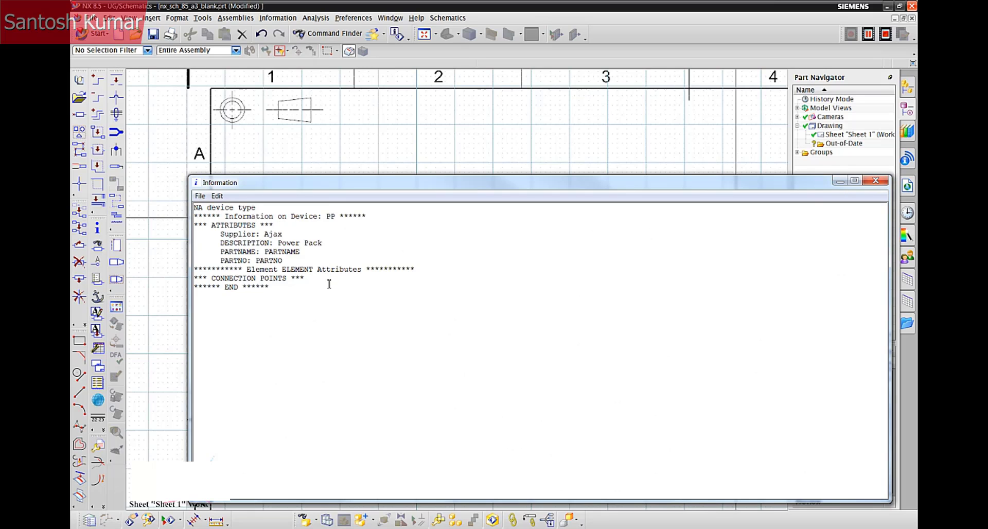
click(873, 181)
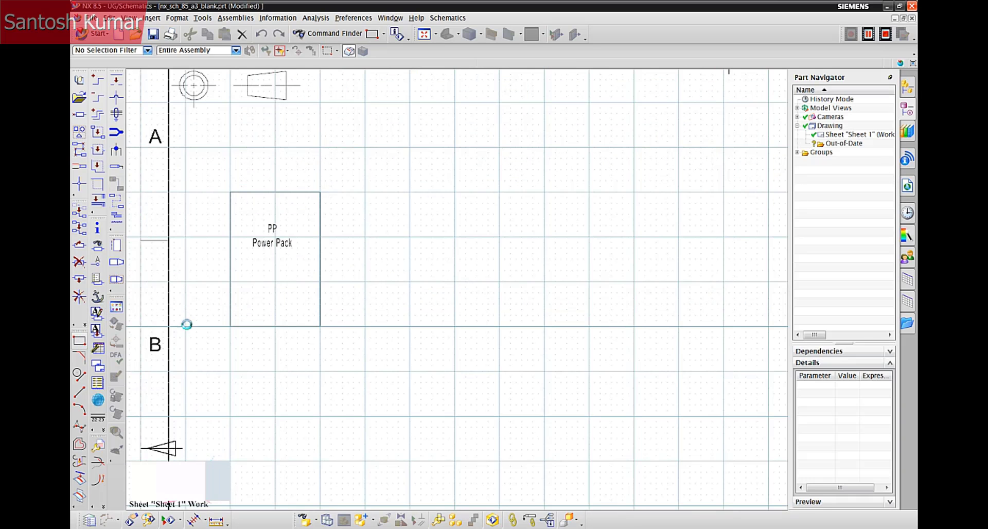
- Draw a small rectangle adjoining the PP box at its top-right corner
scroll(350, 216, up, 2)
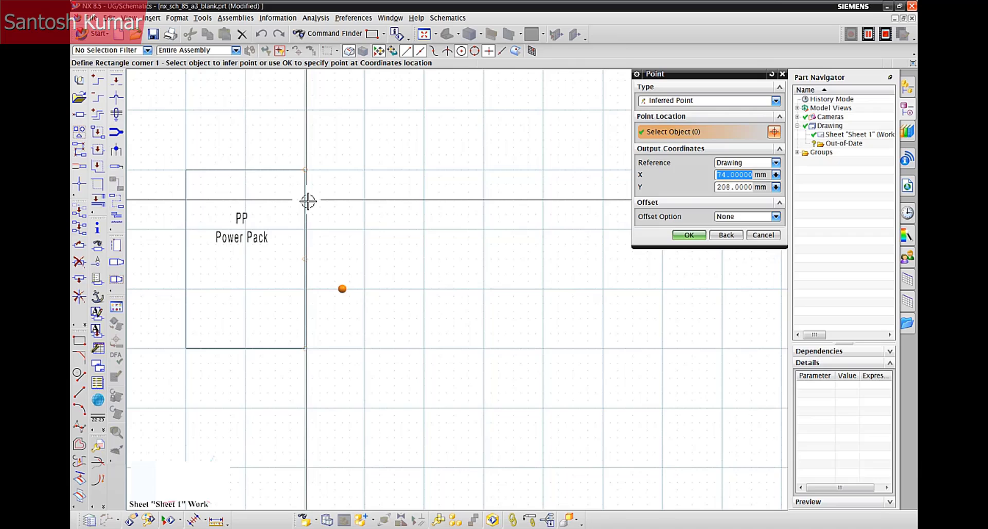
click(306, 201)
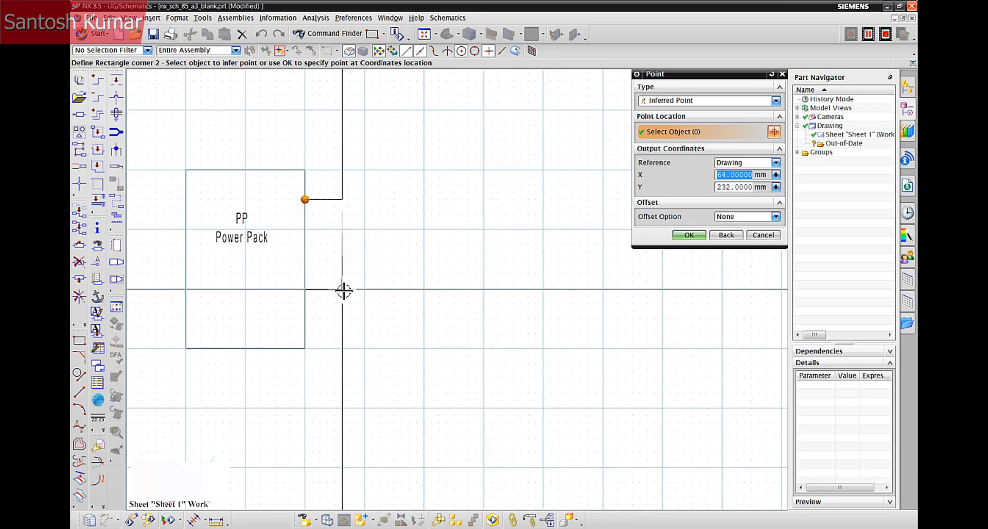
click(342, 289)
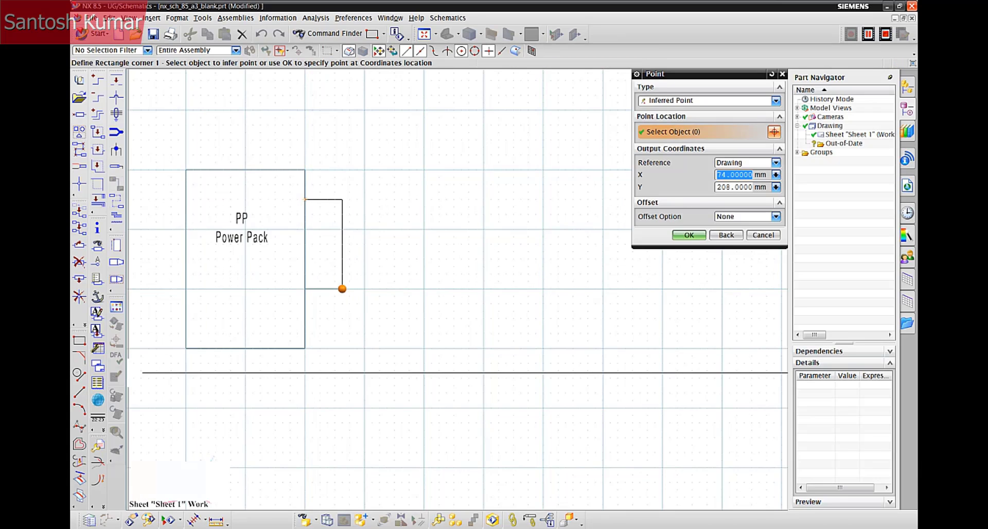
- Chamfer the small rectangle's top-right and bottom-right corners with a 2.0 offset
click(80, 356)
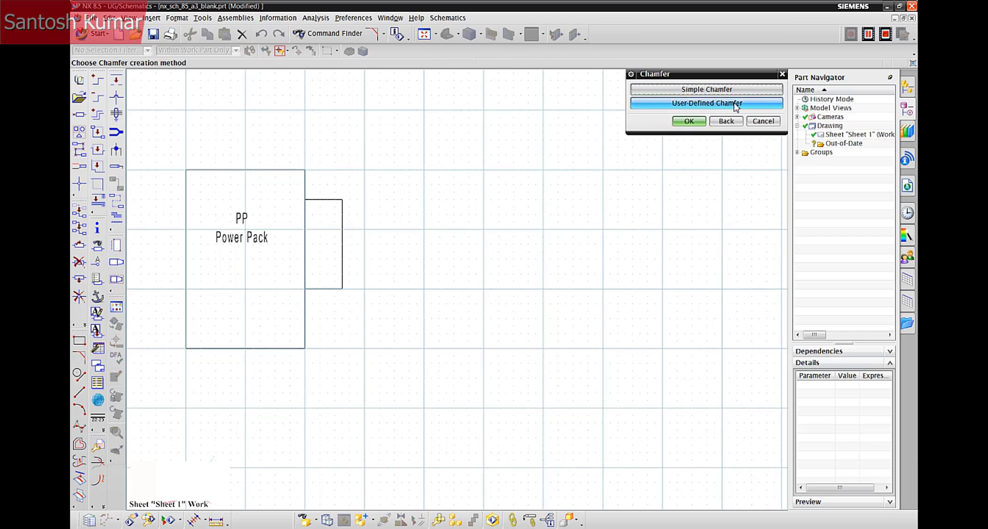
click(724, 89)
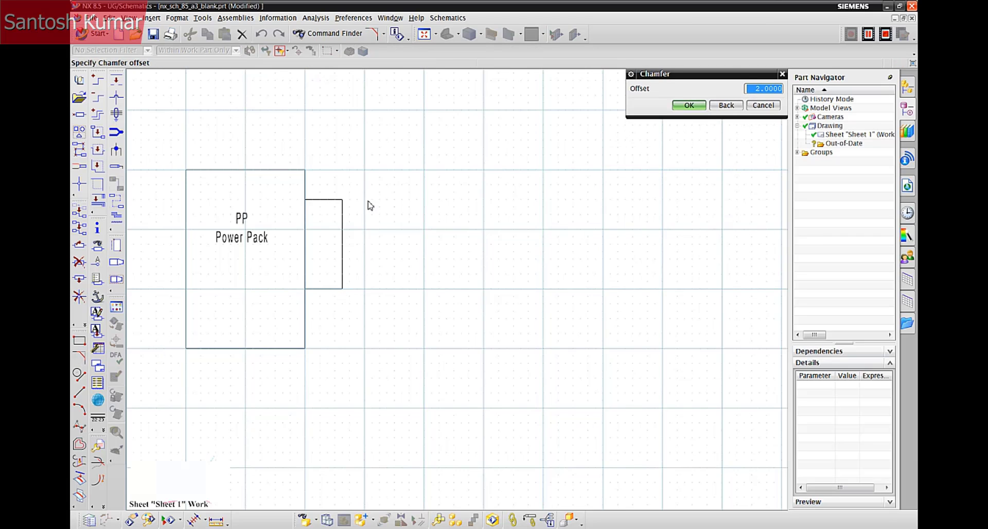
click(689, 105)
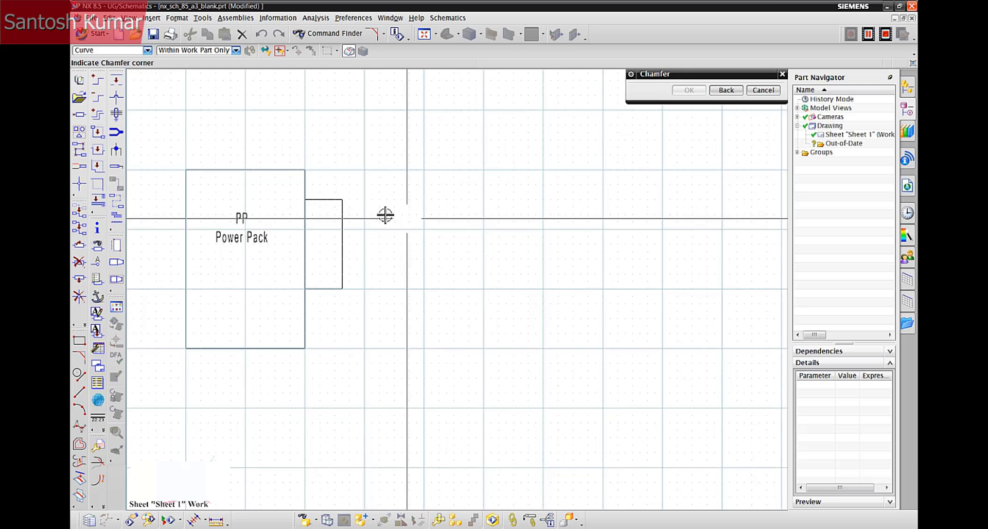
click(342, 205)
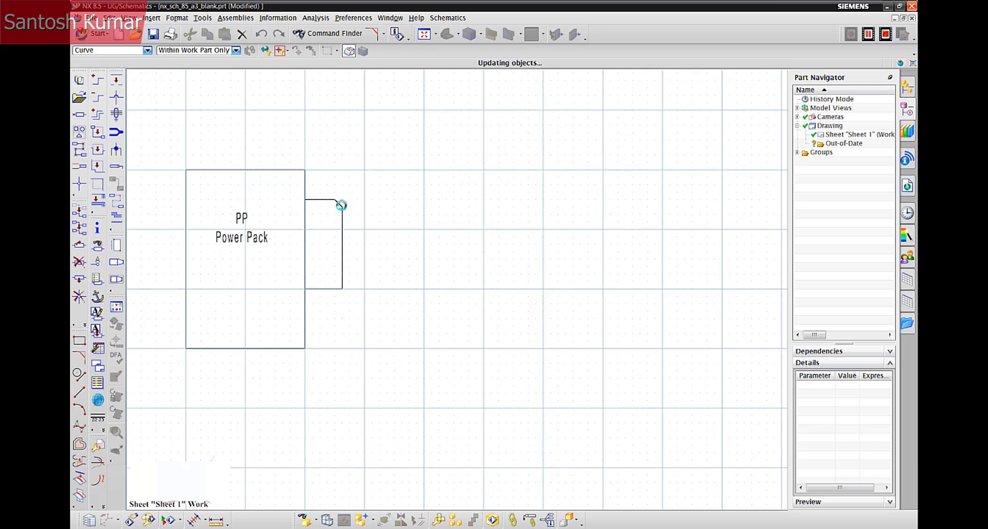
click(342, 286)
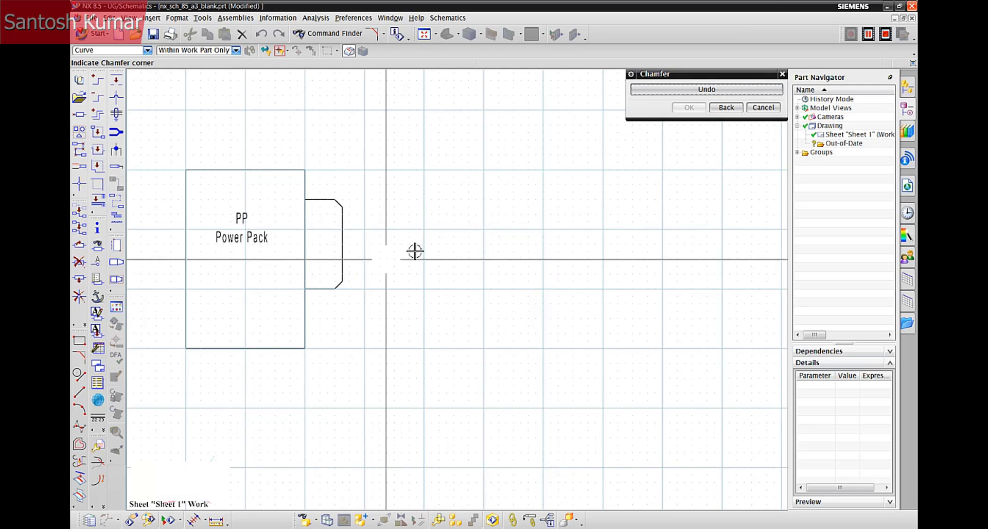
click(763, 107)
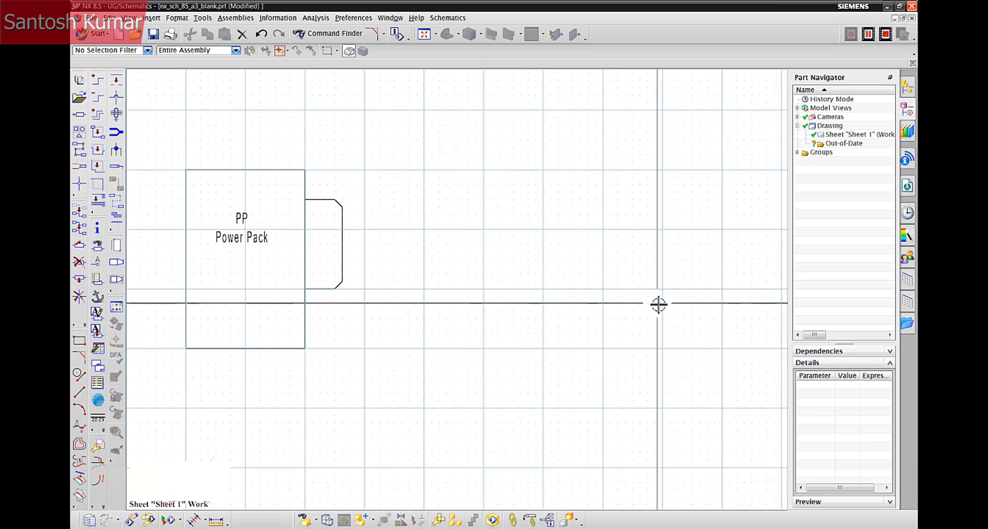
scroll(657, 302, up, 3)
scroll(500, 346, up, 1)
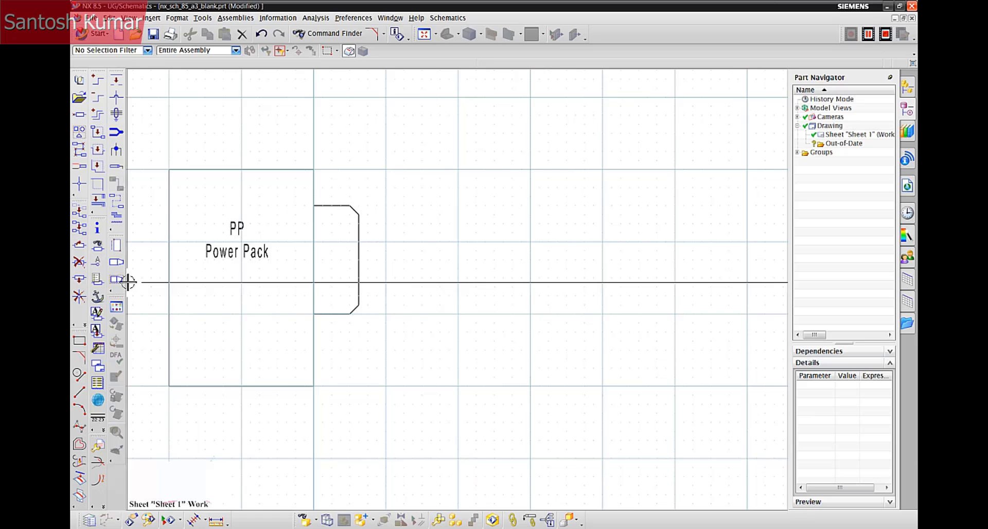
- Make the chamfered outline curves a part named CONPP, with its origin on the outline's edge
click(117, 264)
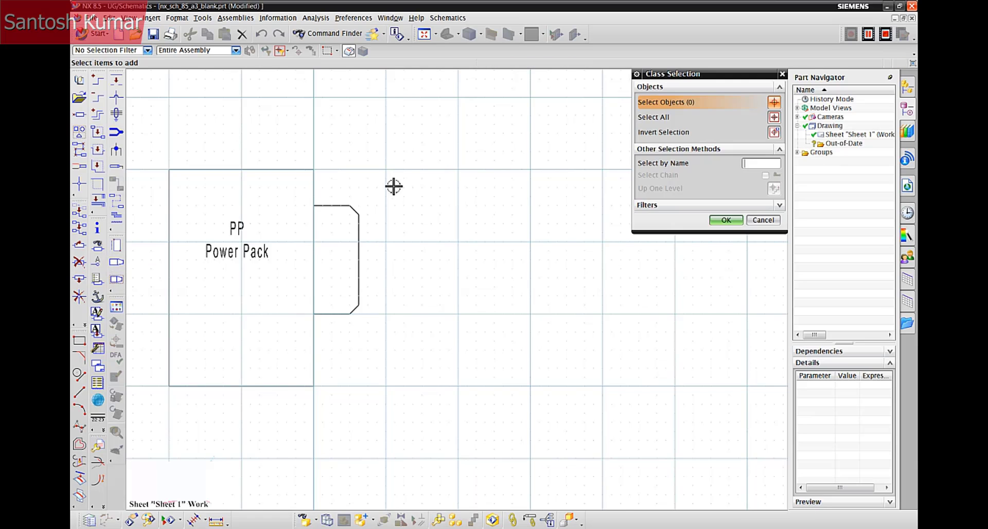
drag(301, 196, 399, 340)
click(726, 220)
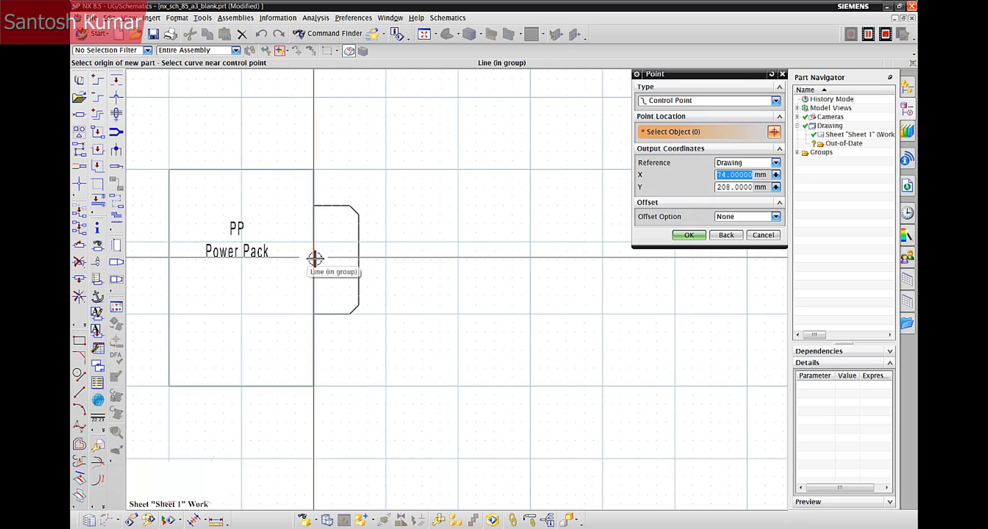
click(315, 258)
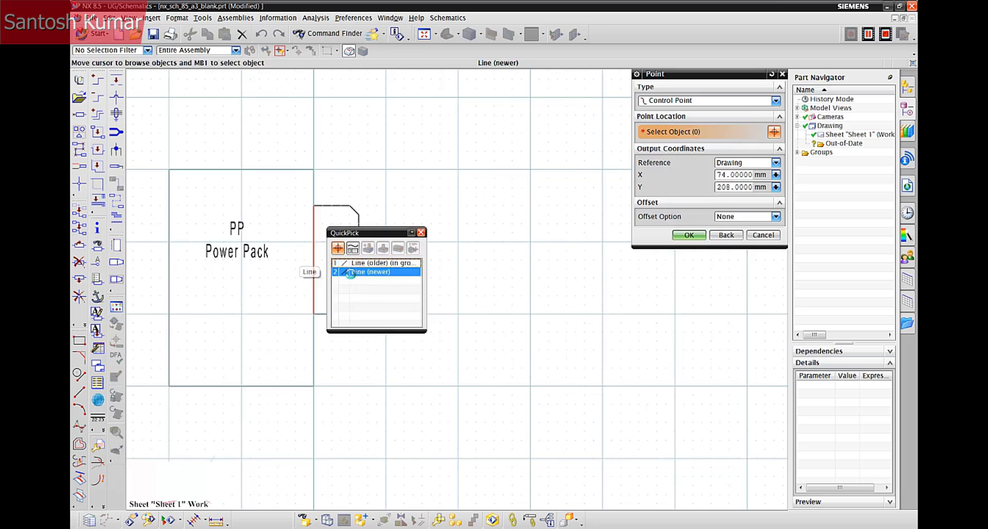
click(370, 274)
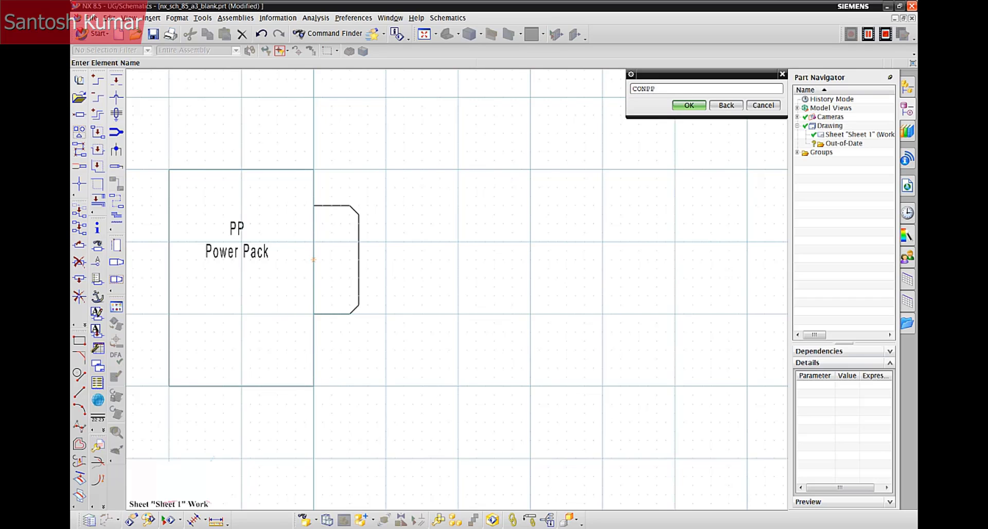
key(Return)
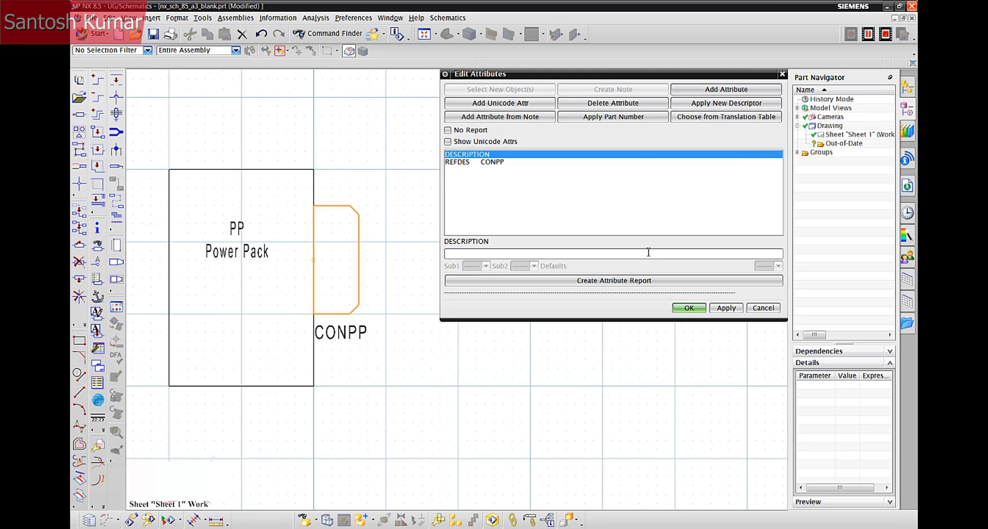
click(689, 308)
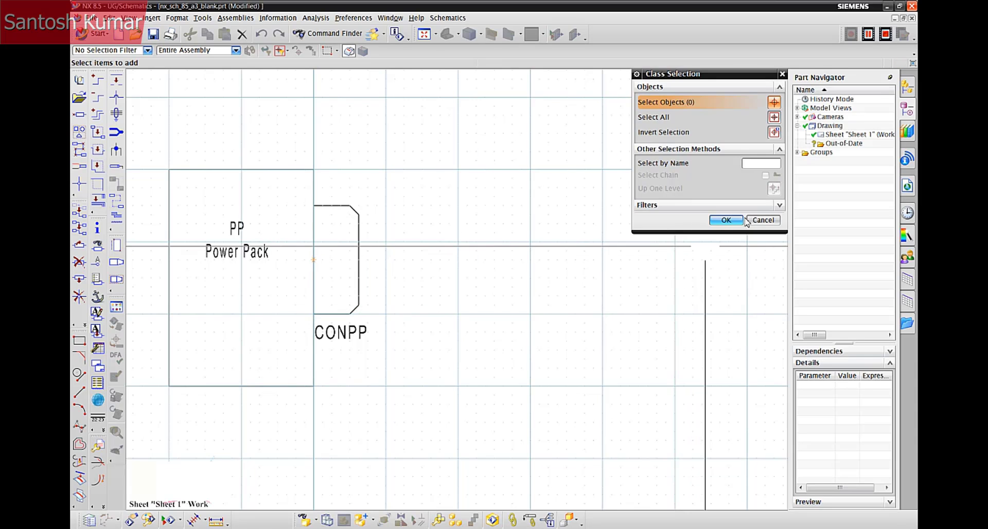
click(763, 220)
scroll(666, 278, up, 4)
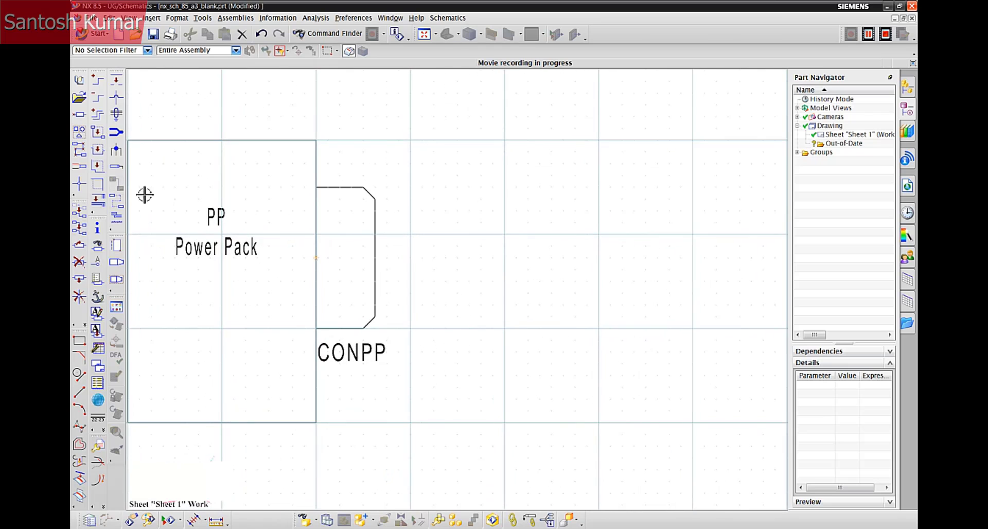
- Add noted connection points 1 to 3 up the CONPP device's right edge
click(78, 184)
scroll(520, 238, up, 2)
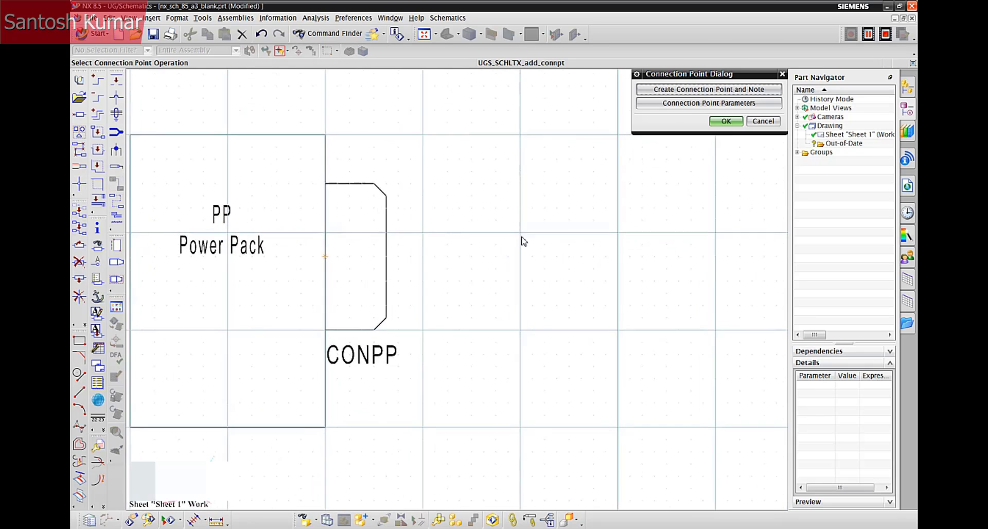
click(656, 98)
scroll(468, 304, up, 3)
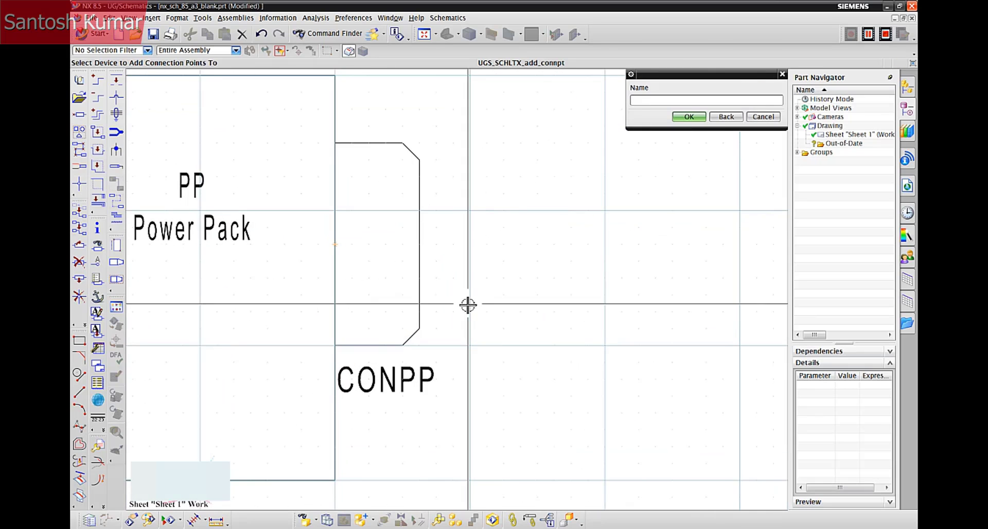
click(422, 306)
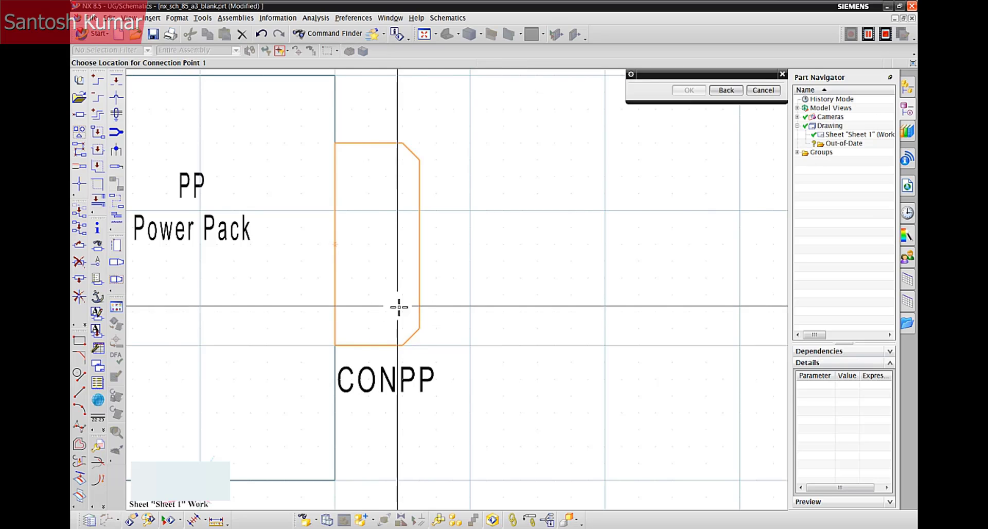
click(419, 311)
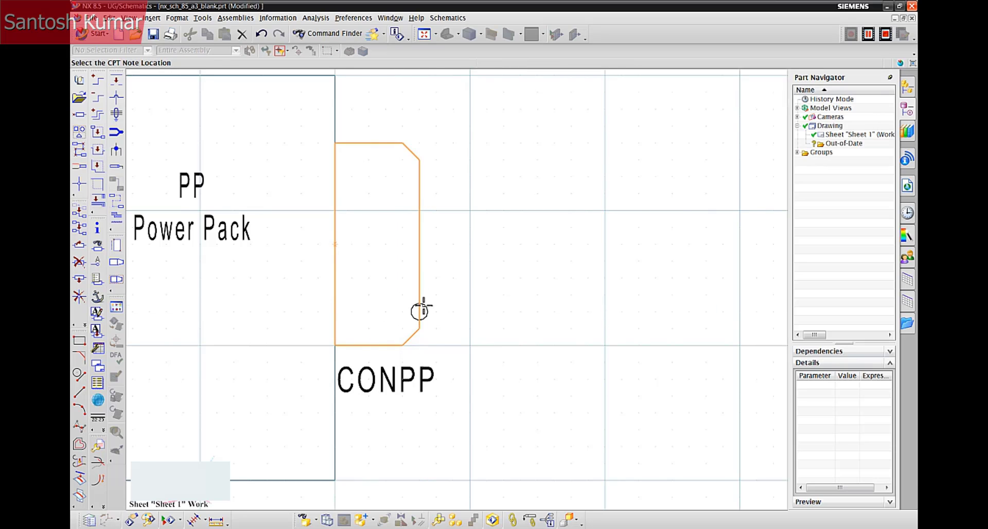
click(388, 311)
click(419, 278)
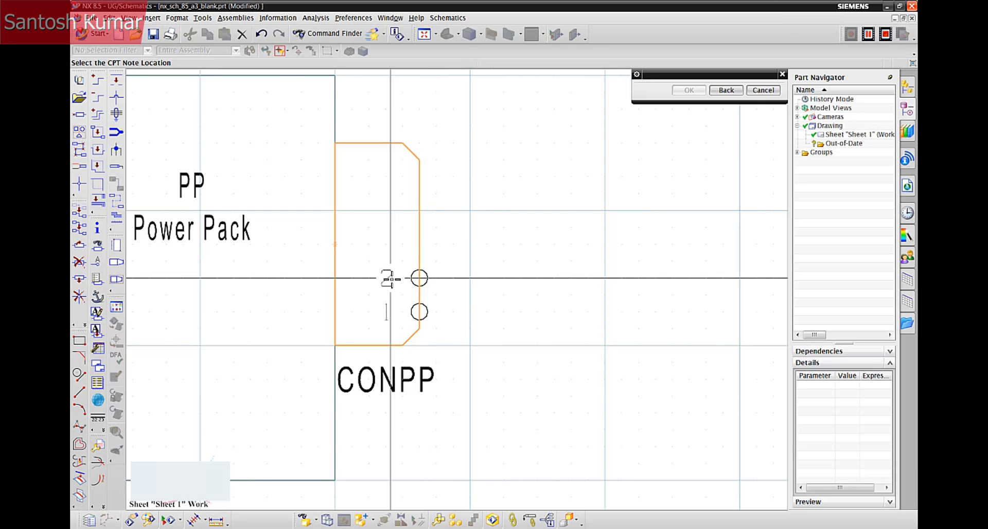
click(389, 278)
click(419, 245)
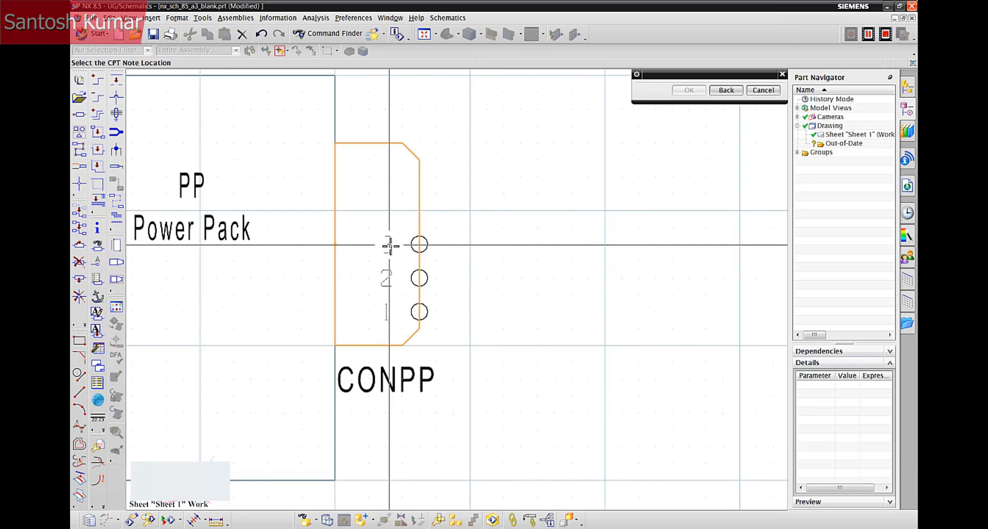
click(390, 245)
- Add numbered connection points 4 and 5, then close the connection point tools
click(420, 211)
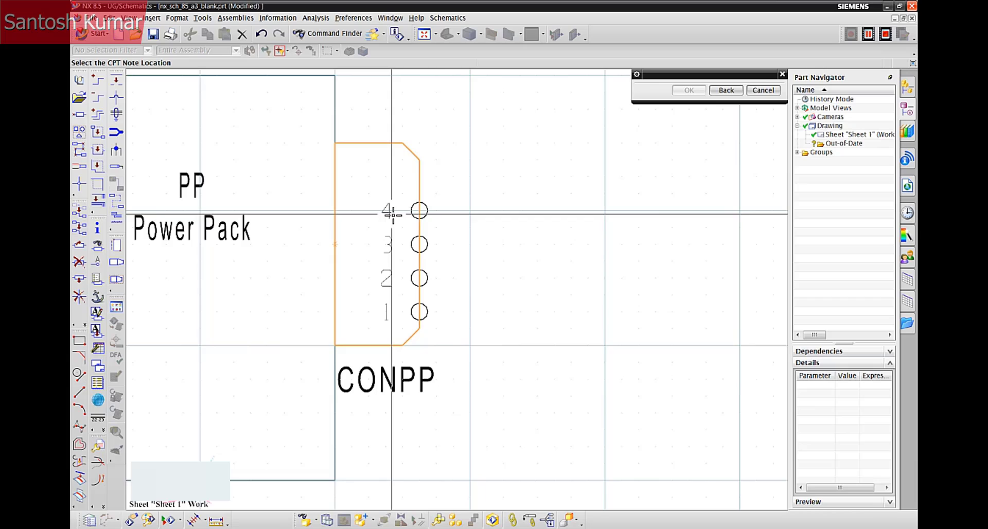
click(391, 211)
click(420, 177)
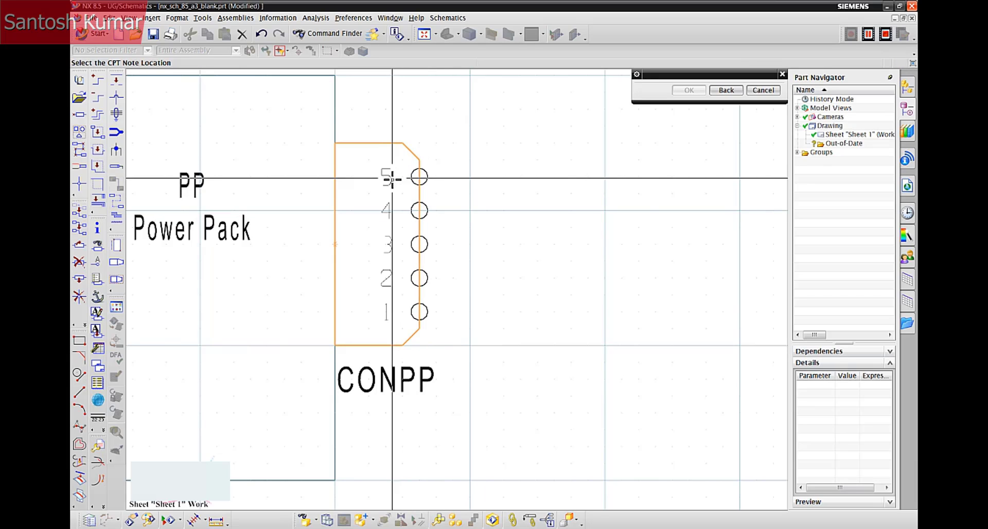
click(391, 178)
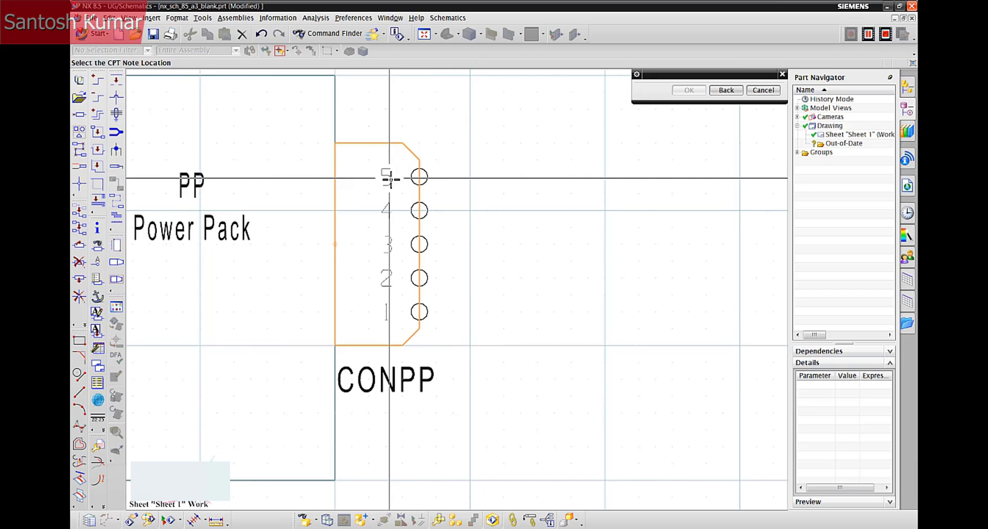
click(763, 90)
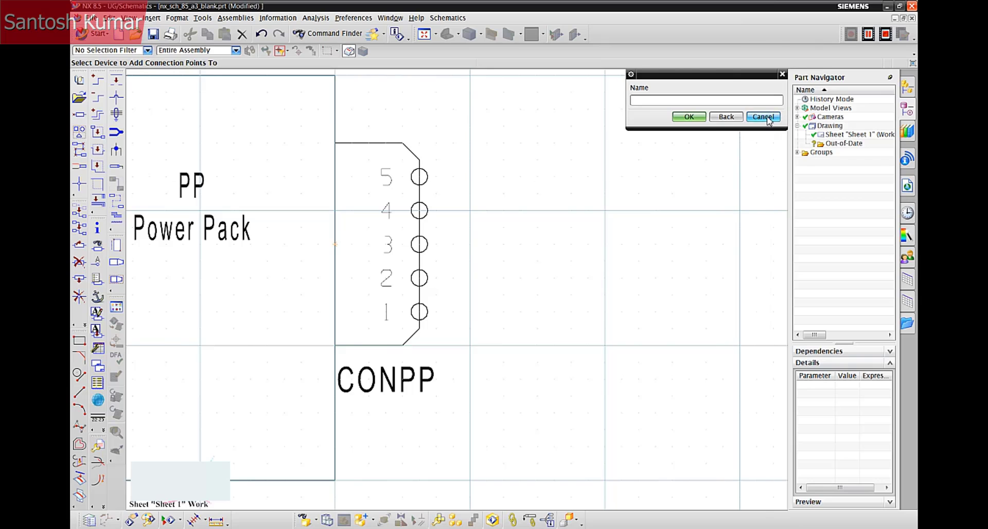
click(763, 117)
click(763, 121)
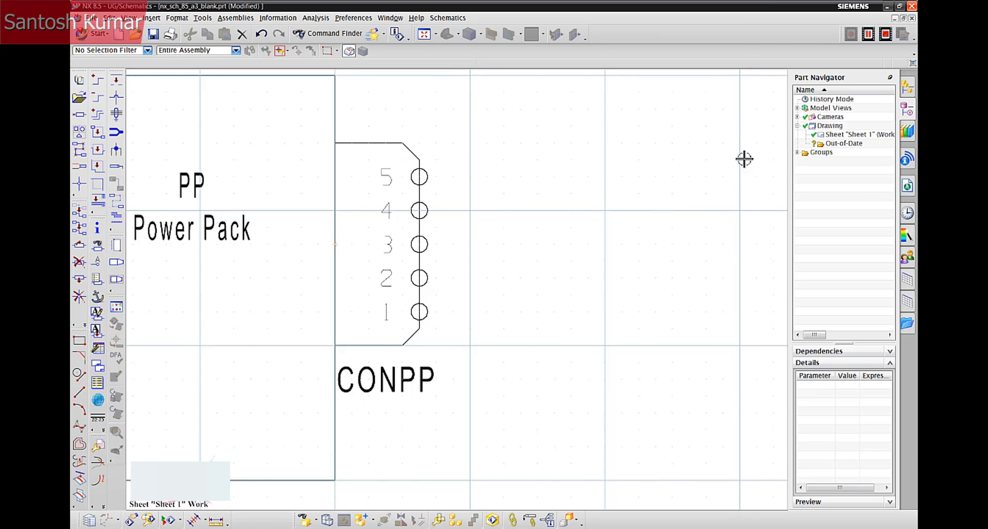
scroll(677, 224, down, 2)
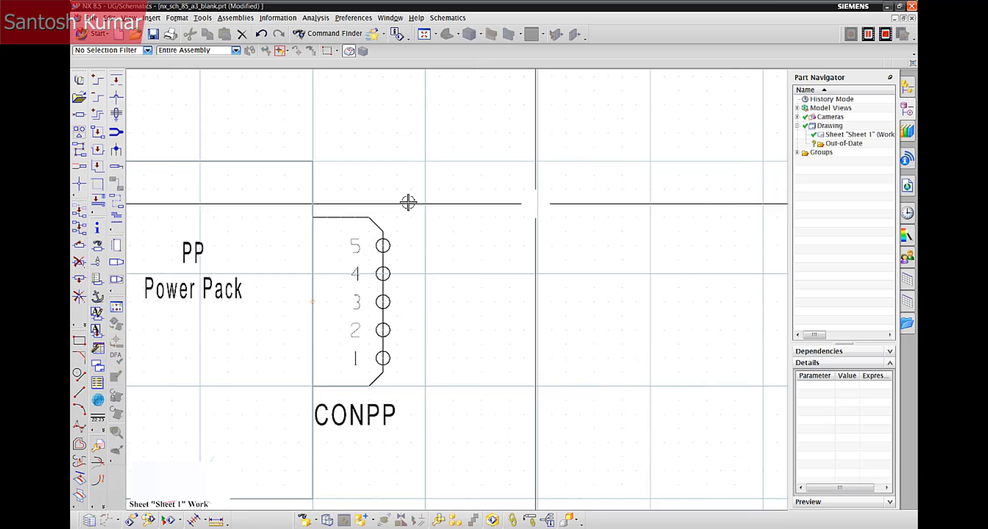
- Display CONPP's device information to confirm its five connection points
click(97, 228)
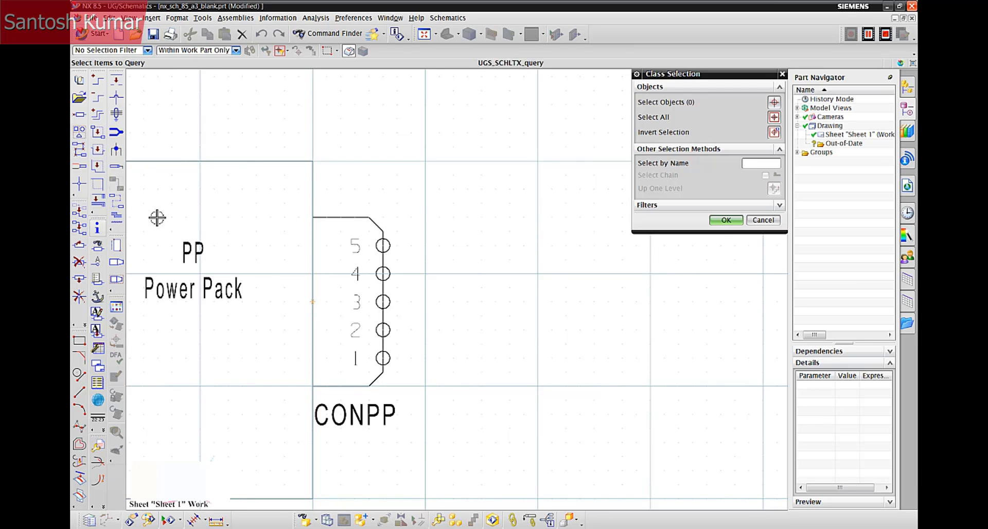
click(330, 218)
click(718, 221)
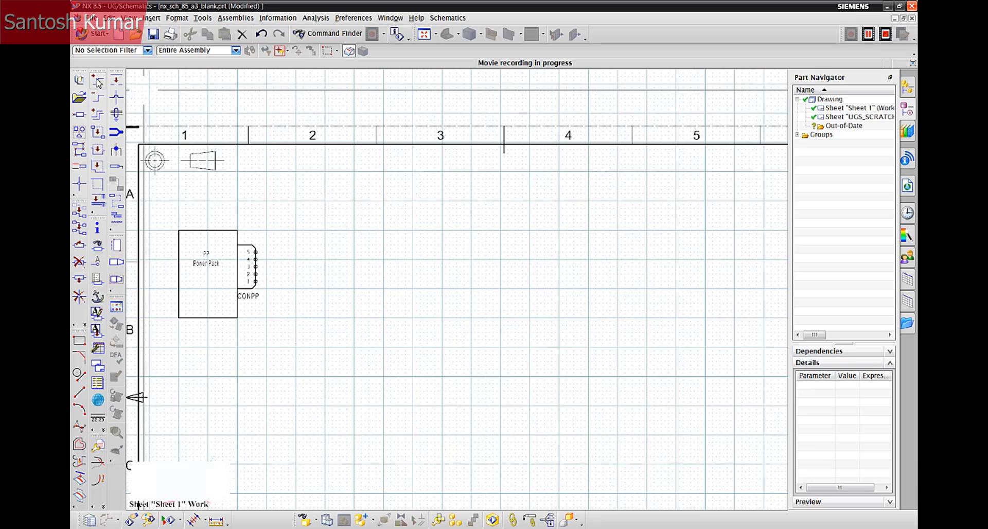
- Open the symbol library and browse the Connectors and Devices folders under Basic
click(79, 81)
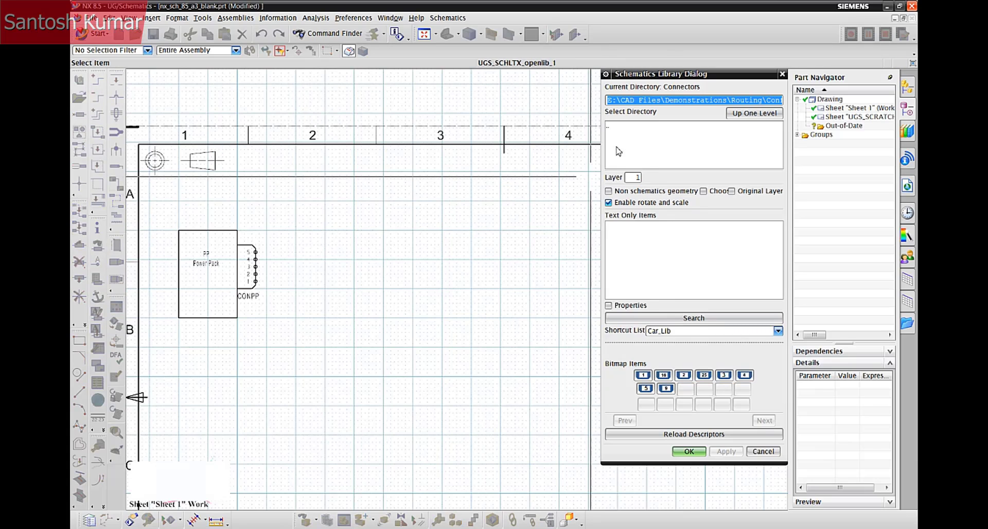
click(612, 129)
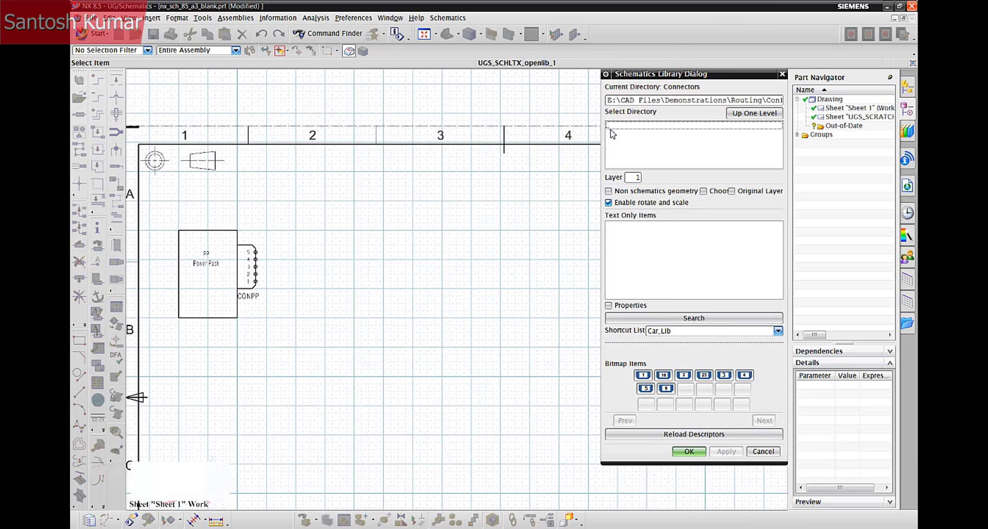
double_click(611, 127)
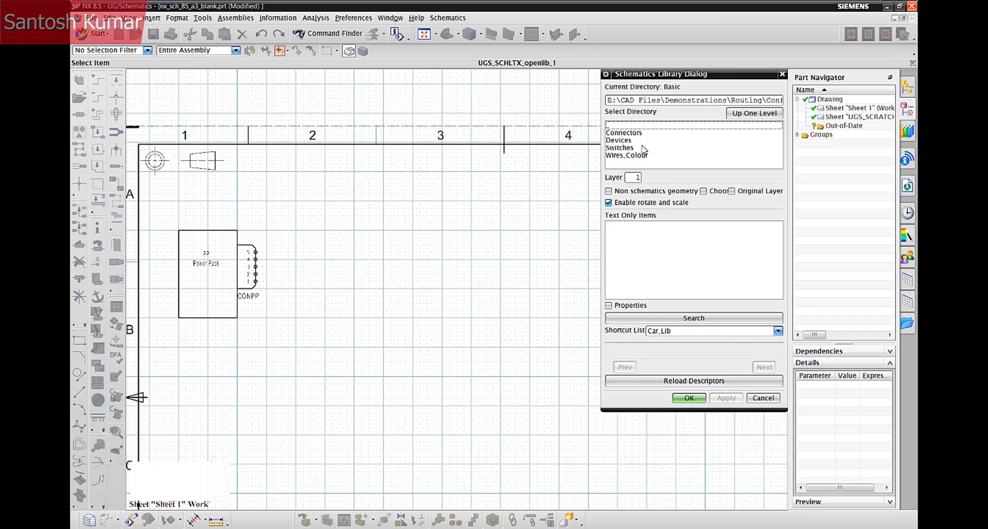
double_click(632, 132)
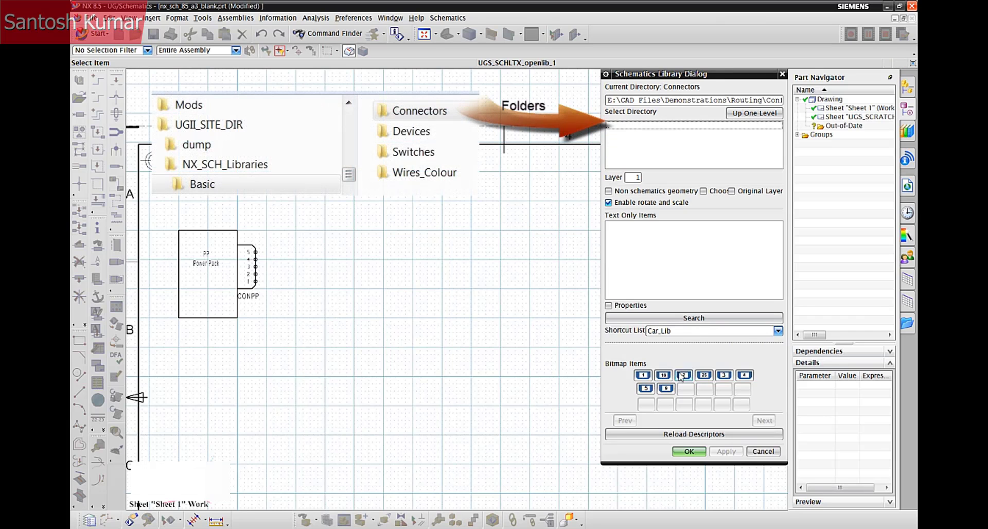
double_click(613, 130)
double_click(624, 140)
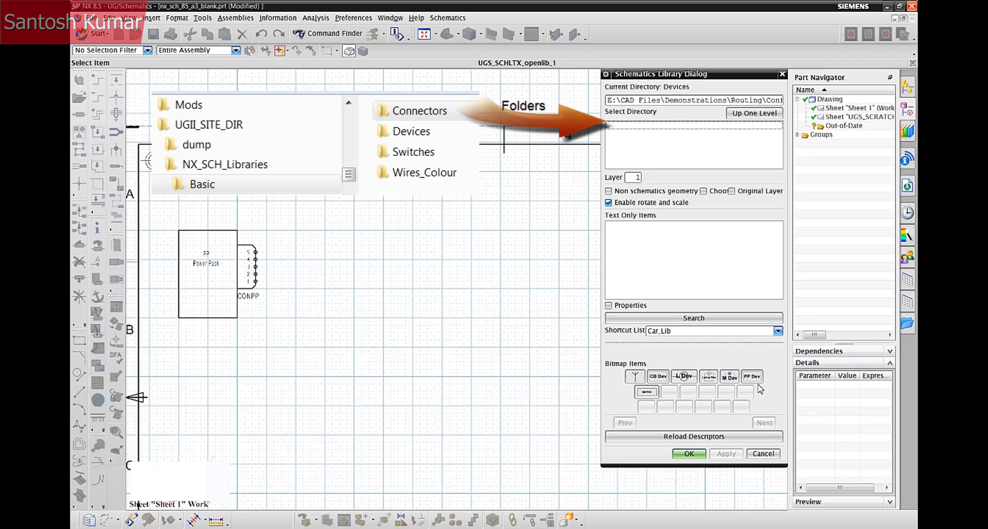
- Browse the Switches and Wires_Colour folders, then reopen the library in Devices
double_click(618, 126)
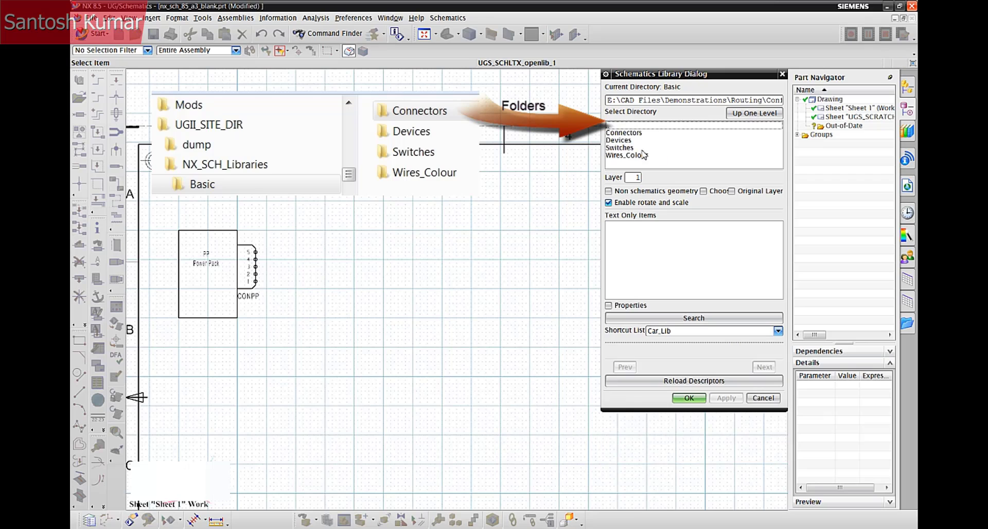
double_click(635, 149)
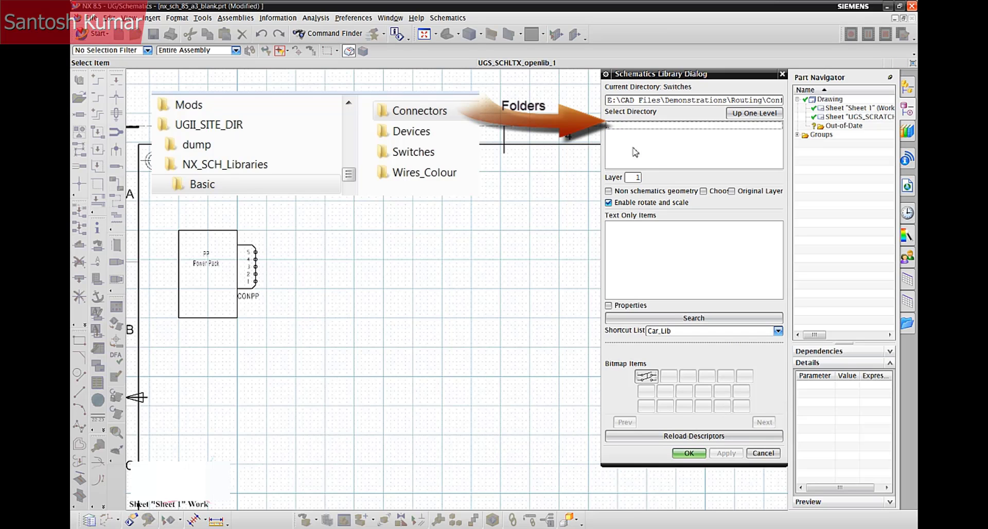
double_click(615, 127)
double_click(629, 155)
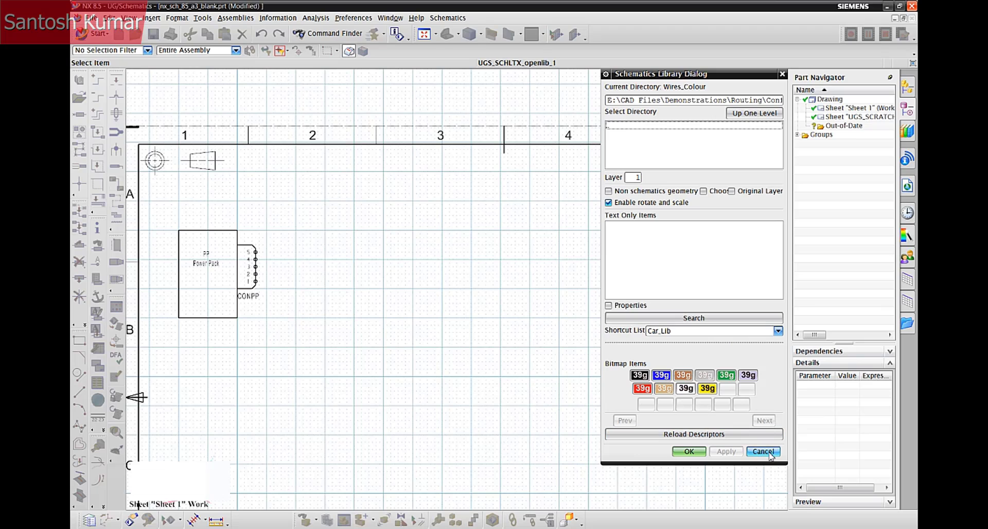
click(763, 452)
click(79, 96)
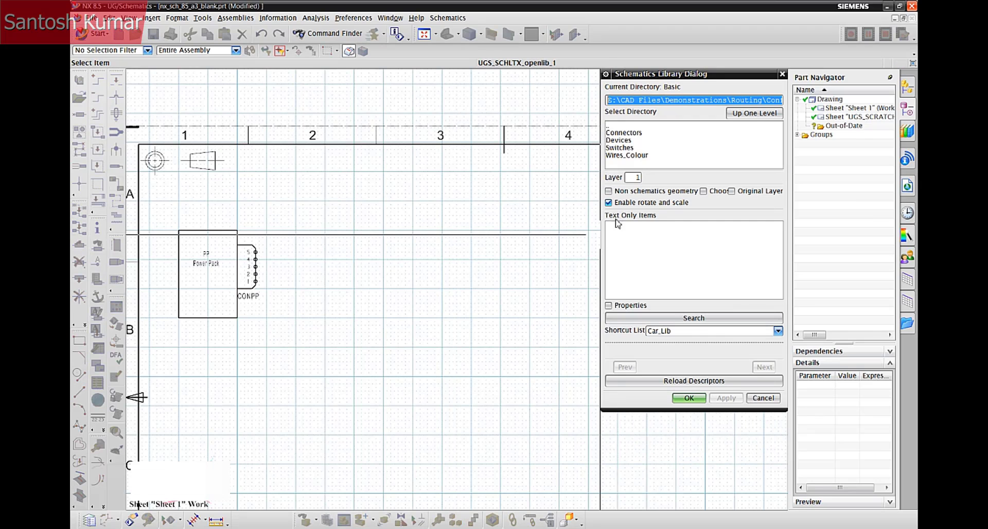
double_click(632, 141)
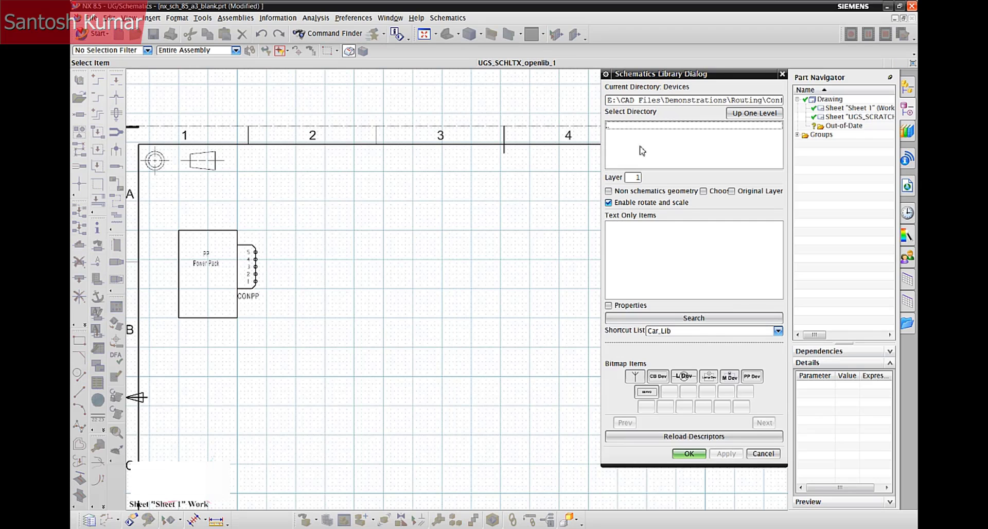
- Place the CB Dev circuit board device on the sheet
click(659, 376)
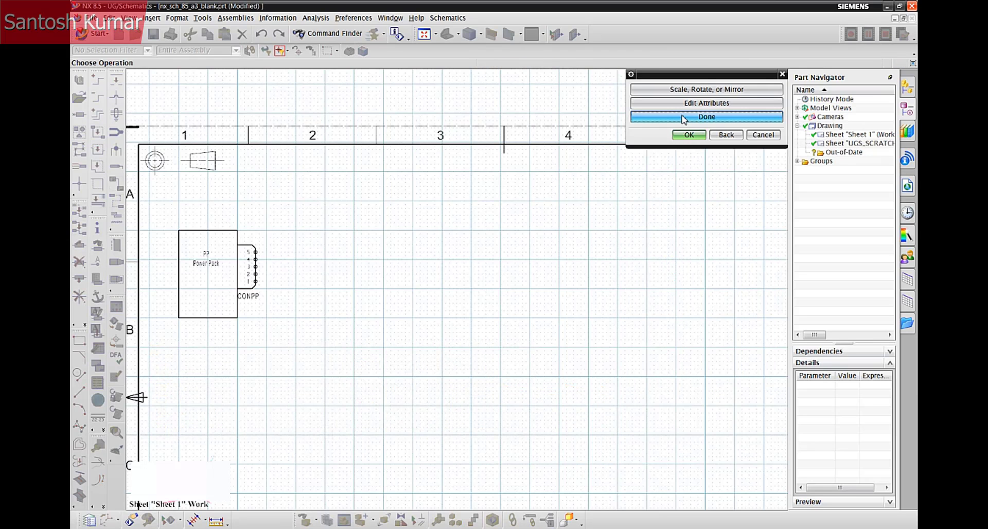
click(684, 118)
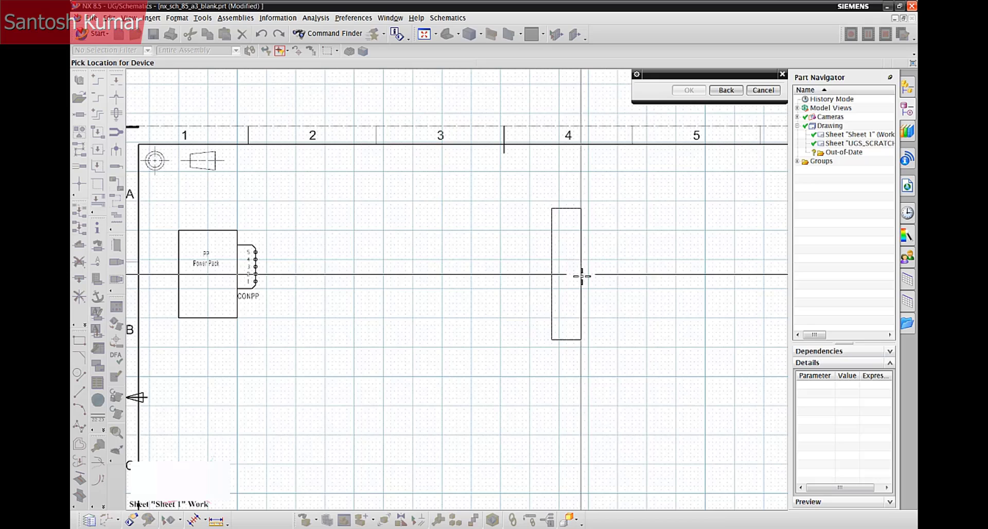
click(558, 267)
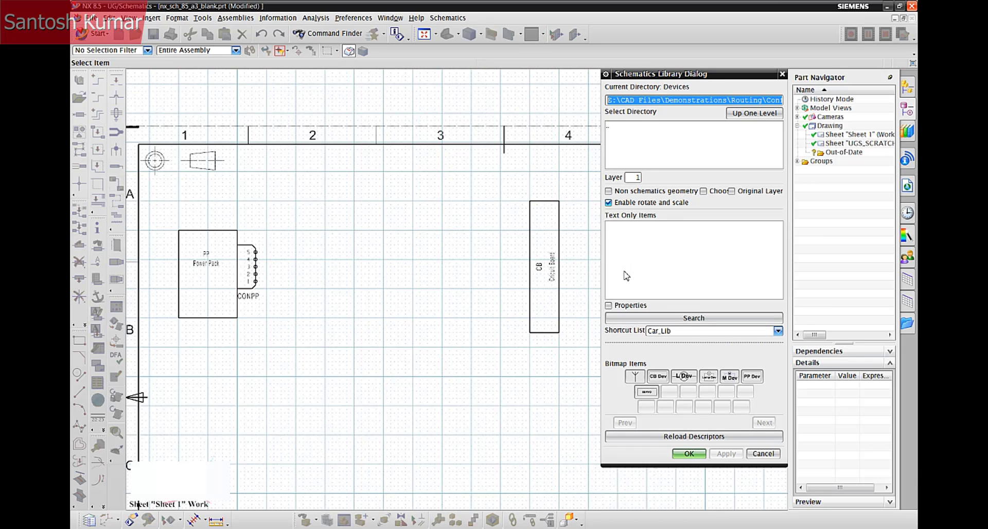
- Insert a connector from the Connectors folder, rotated 180°, on the board's left edge
double_click(611, 125)
double_click(623, 133)
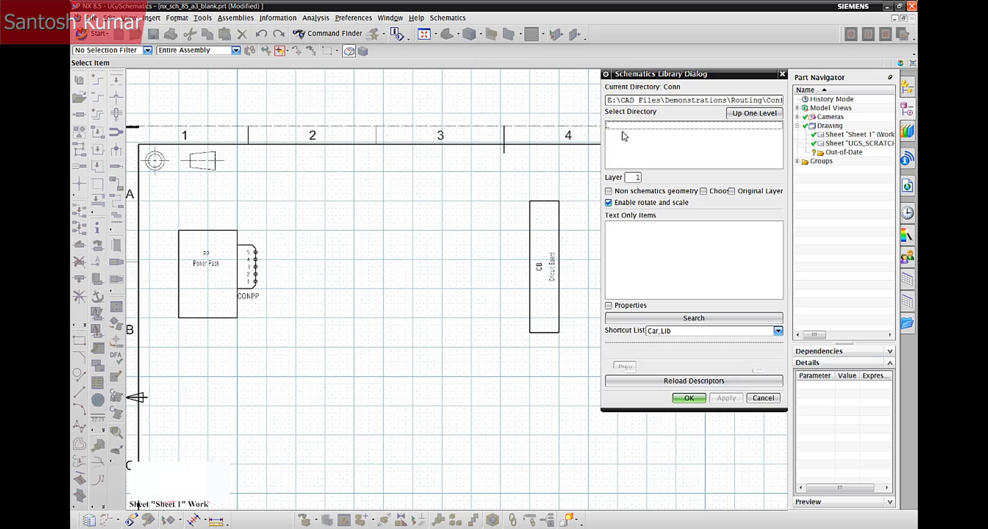
double_click(666, 379)
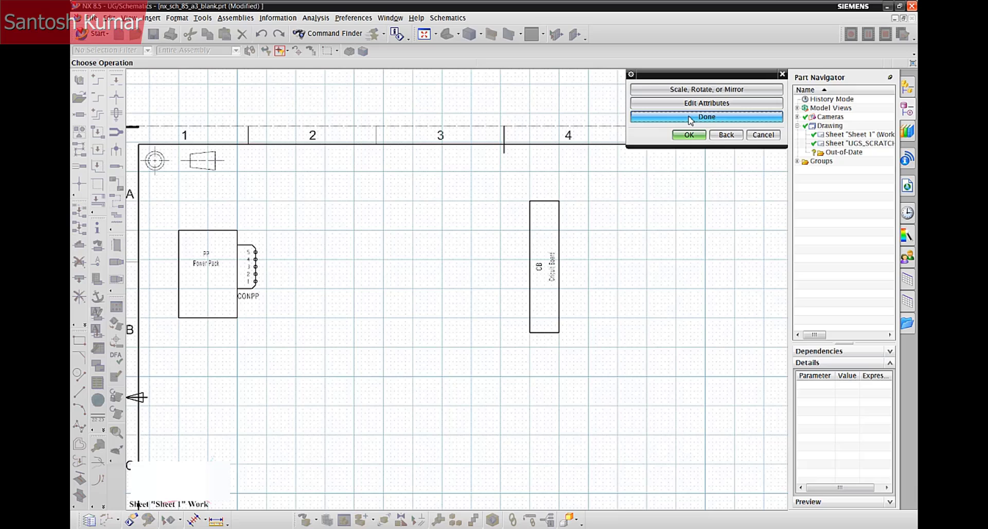
click(689, 91)
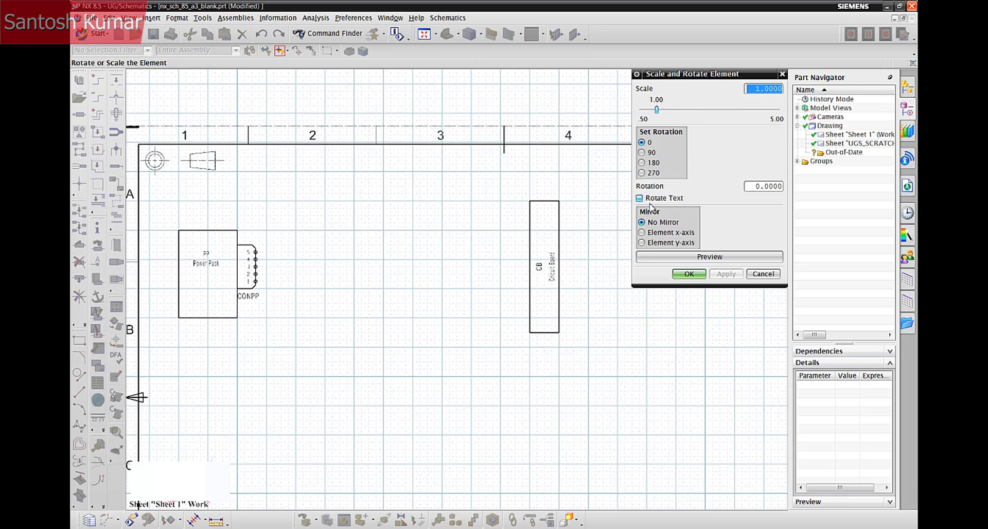
click(689, 257)
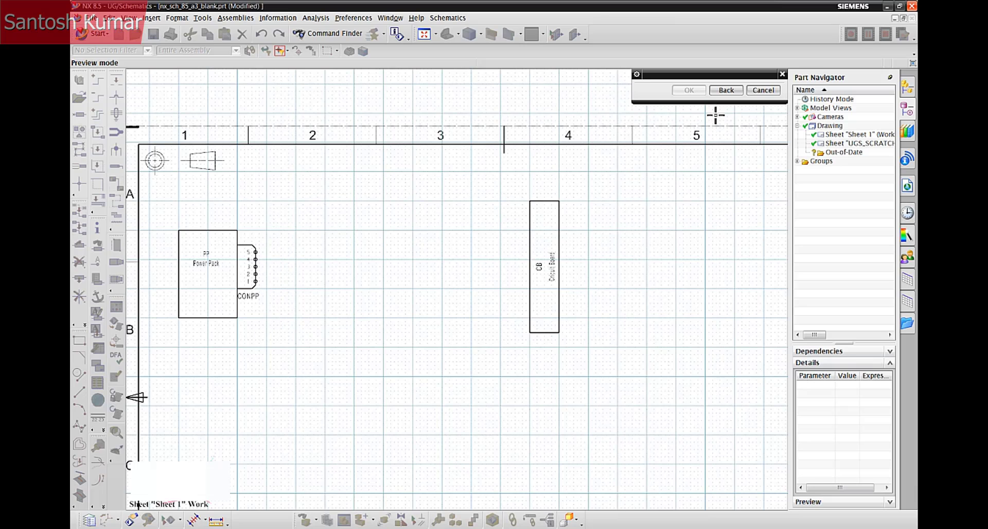
click(765, 92)
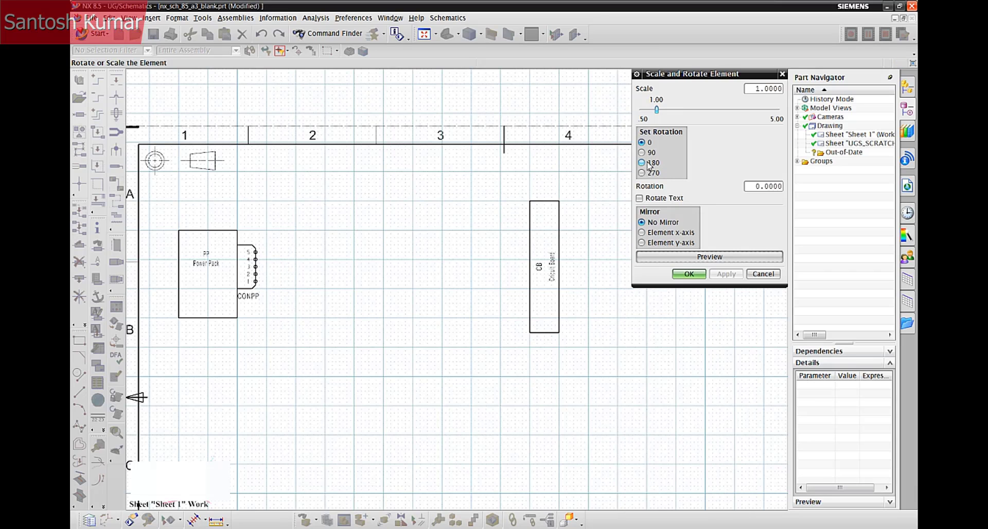
click(642, 163)
click(701, 257)
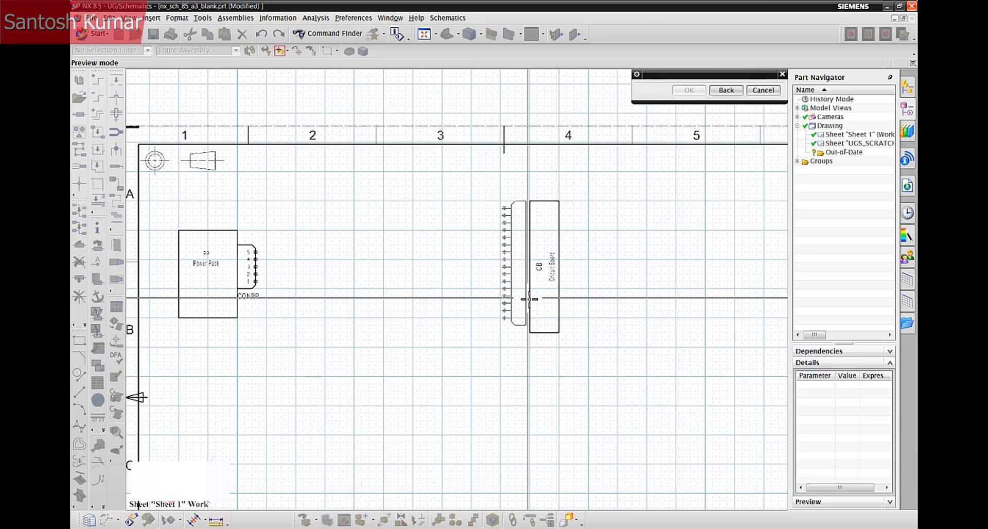
click(726, 90)
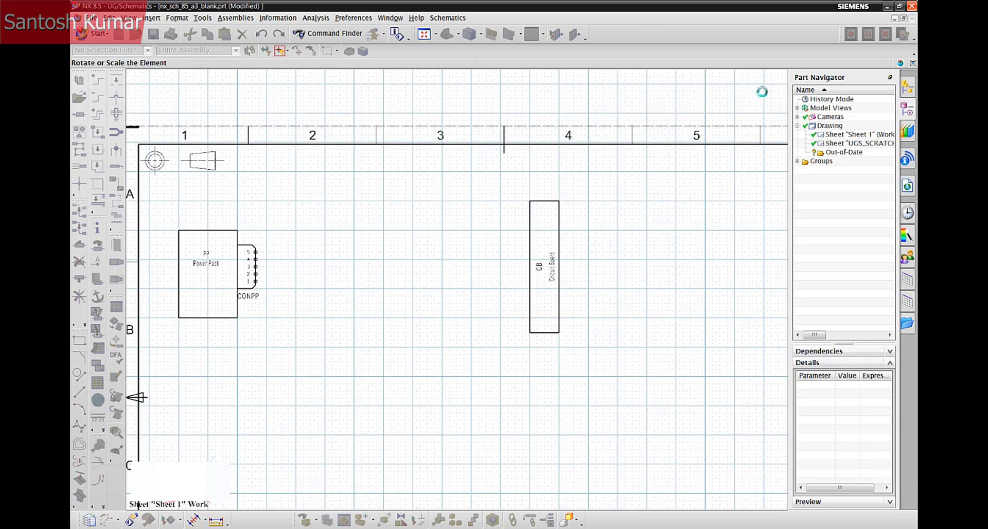
click(706, 257)
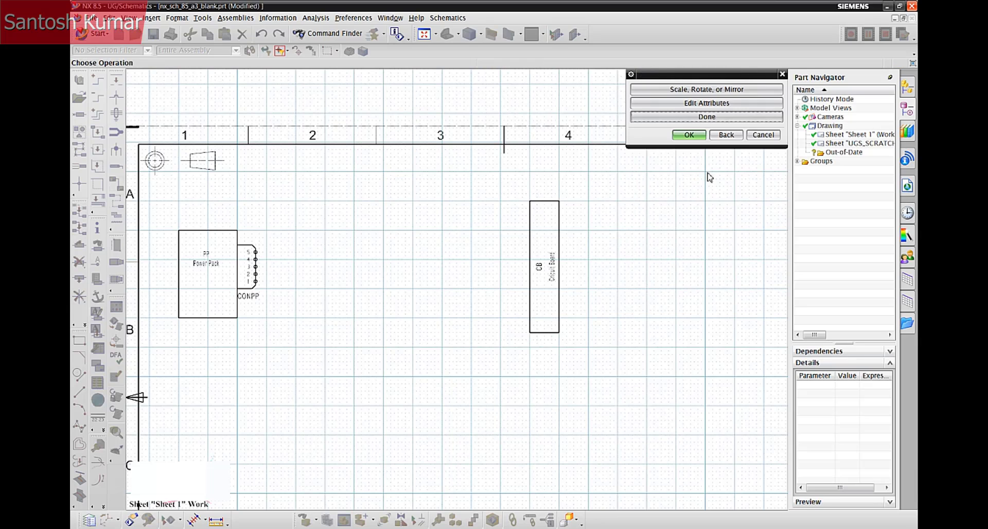
click(709, 119)
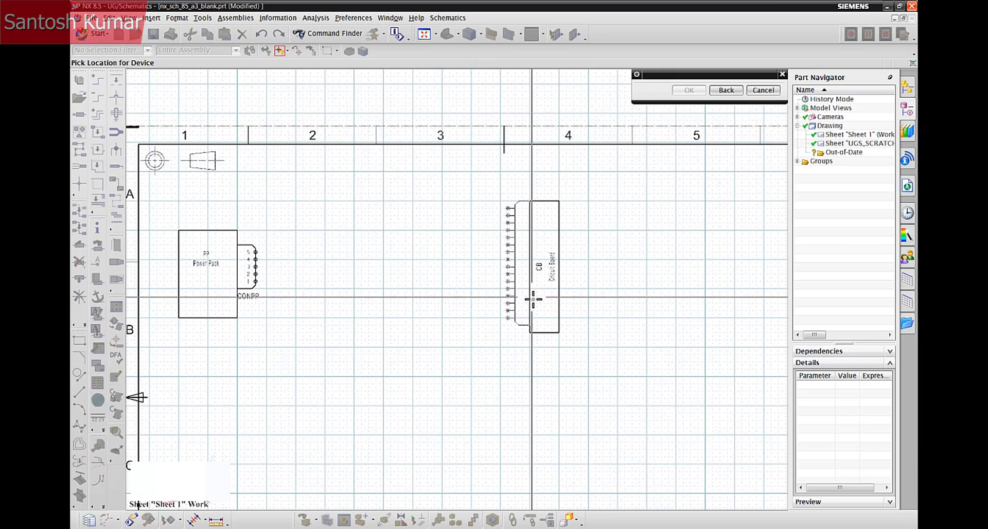
click(530, 298)
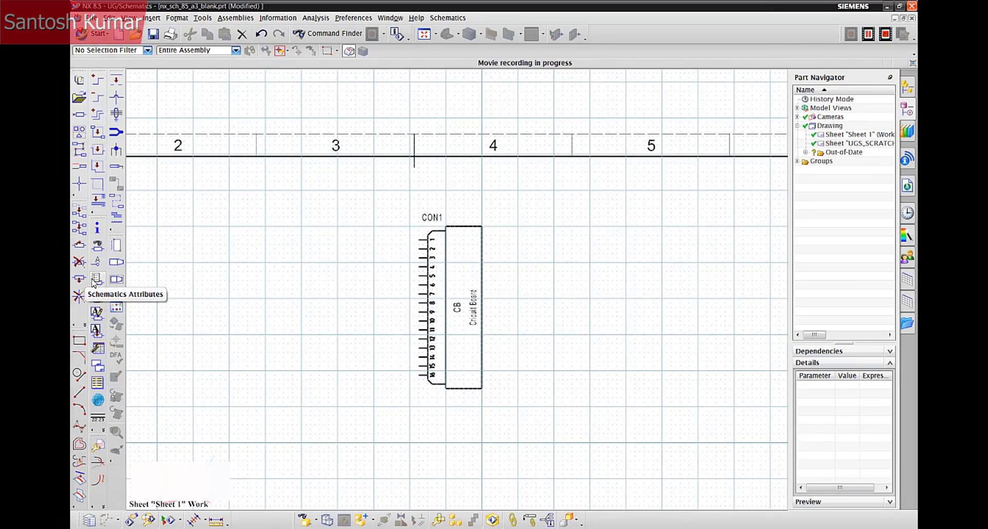
- Change connector CON1's REFDES attribute value to CONCB
click(97, 280)
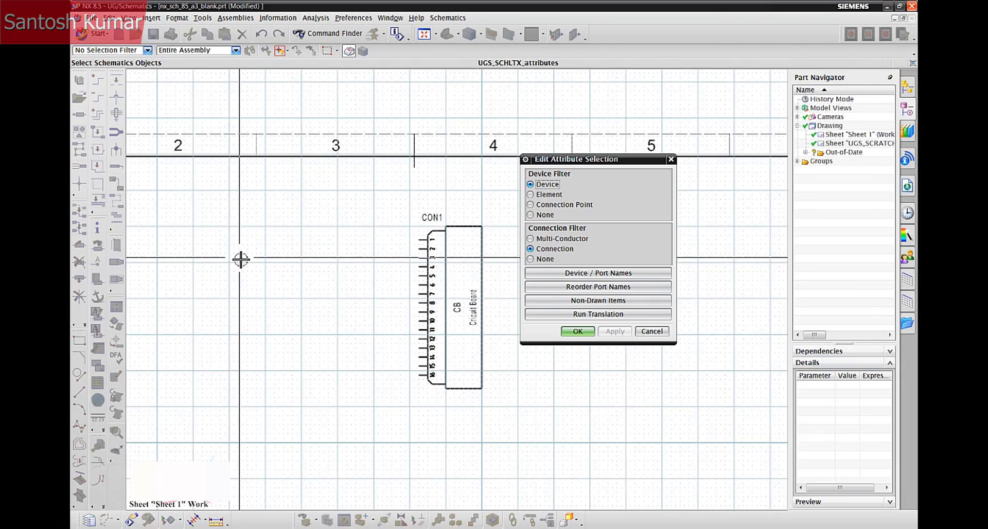
click(432, 258)
click(577, 331)
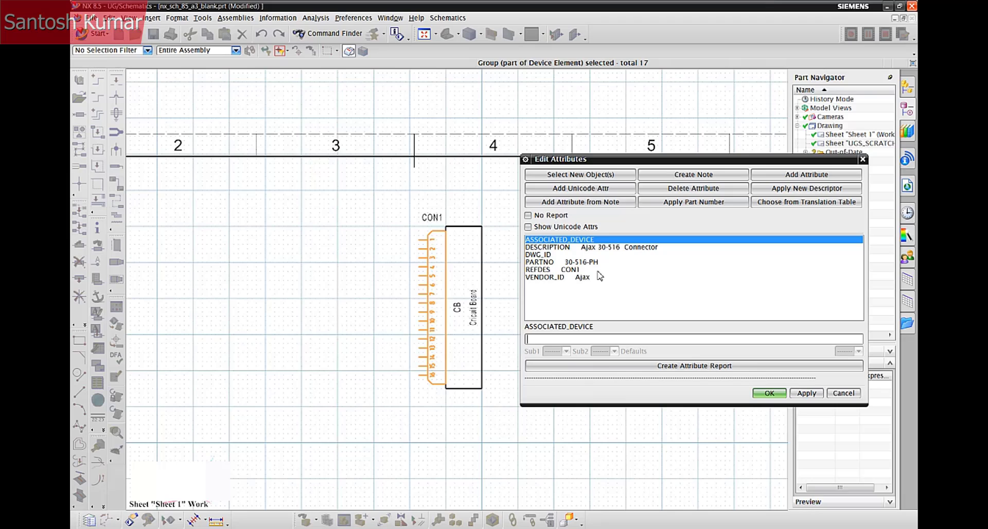
click(581, 270)
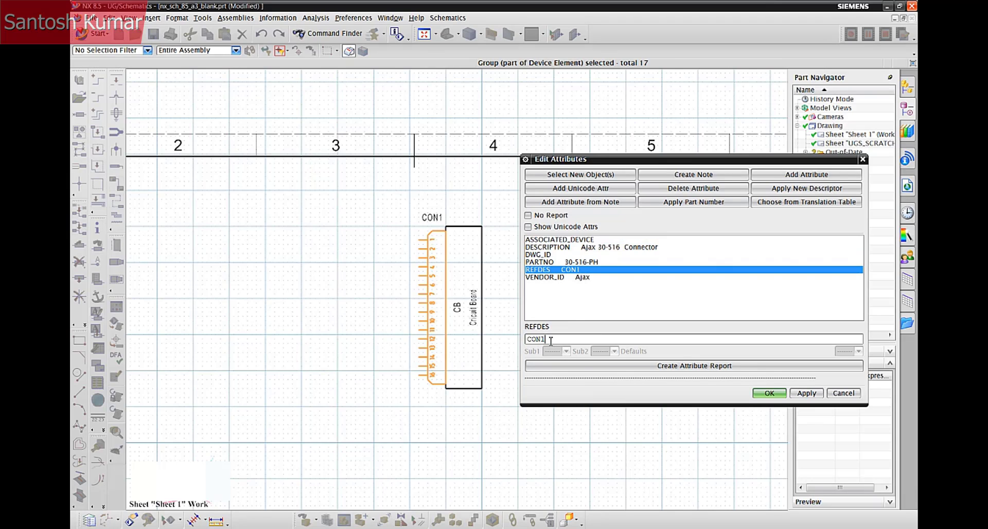
drag(546, 340, 534, 339)
text(CONCB)
key(Return)
click(781, 394)
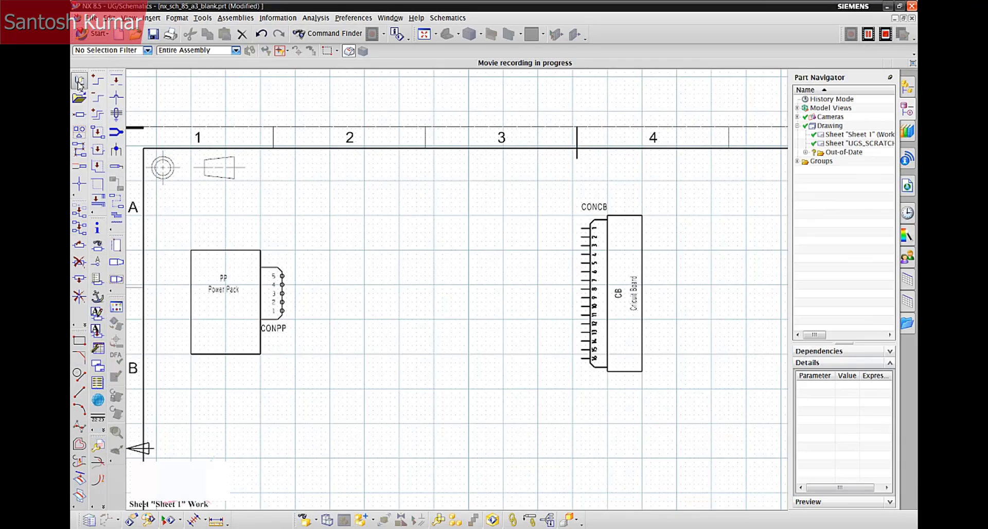
- Pick the red 39g wire from the Wires_Colour library folder for a new connection
click(77, 82)
double_click(532, 191)
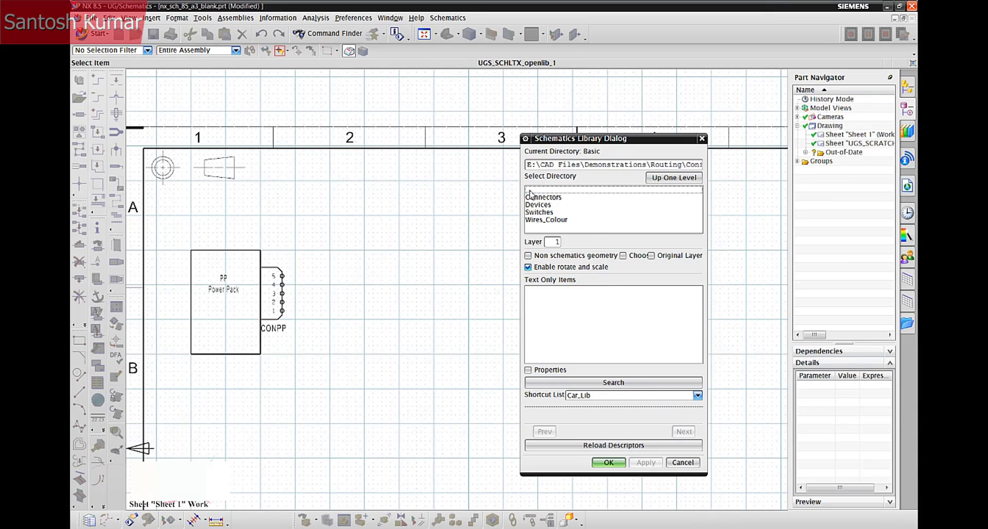
double_click(549, 220)
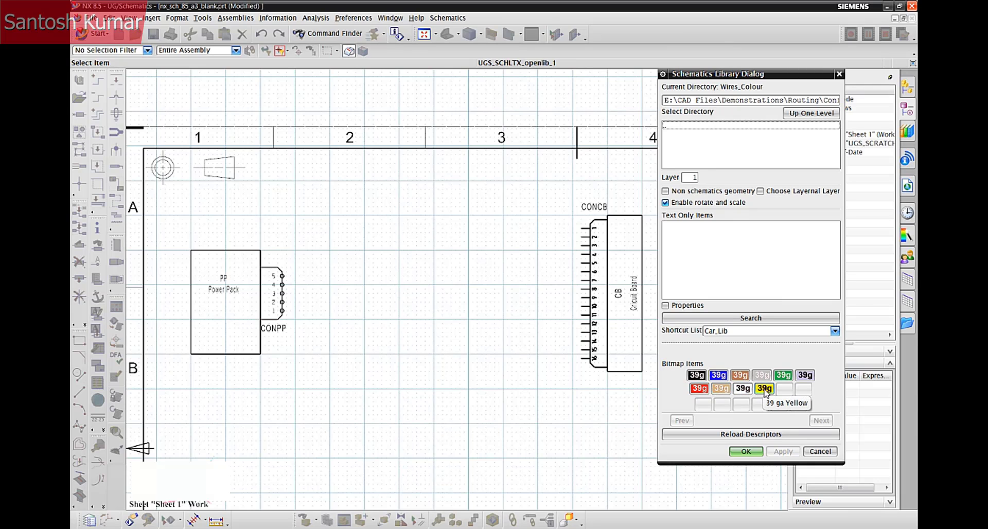
double_click(699, 388)
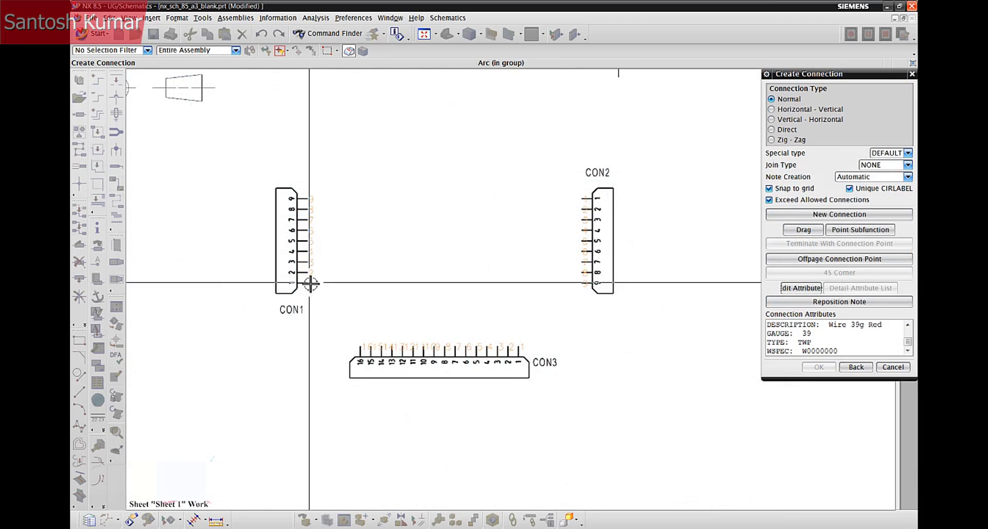
- Try out each connection type with trial red wires between CON1, CON2 and CON3 pins
click(521, 343)
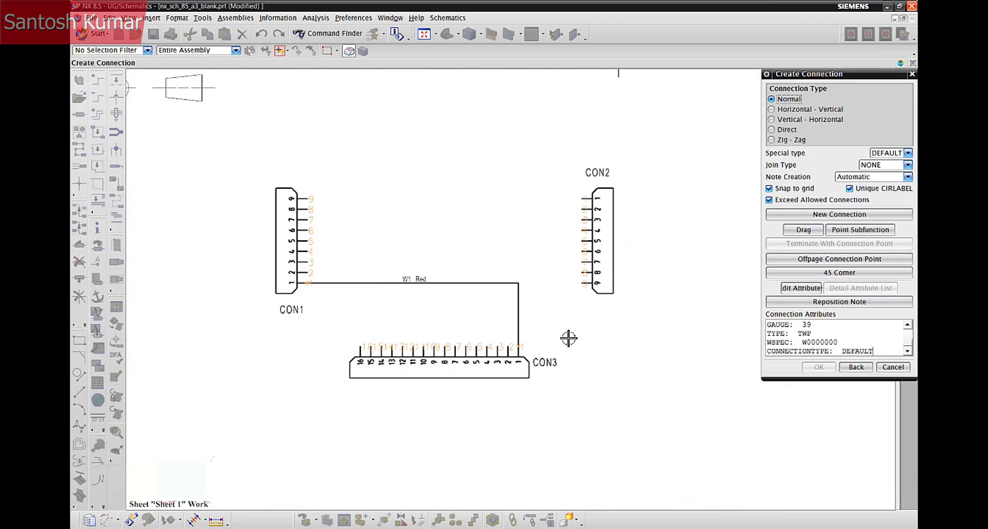
click(361, 347)
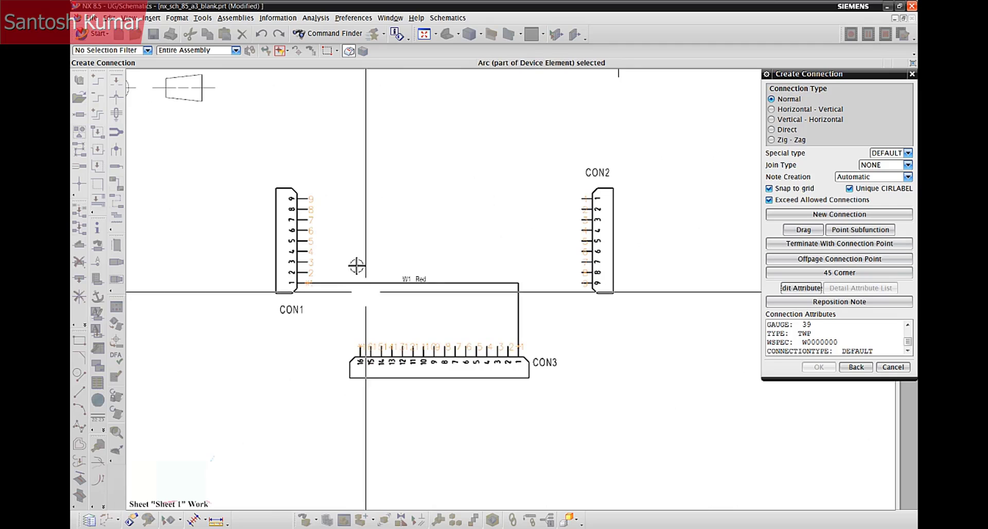
click(311, 198)
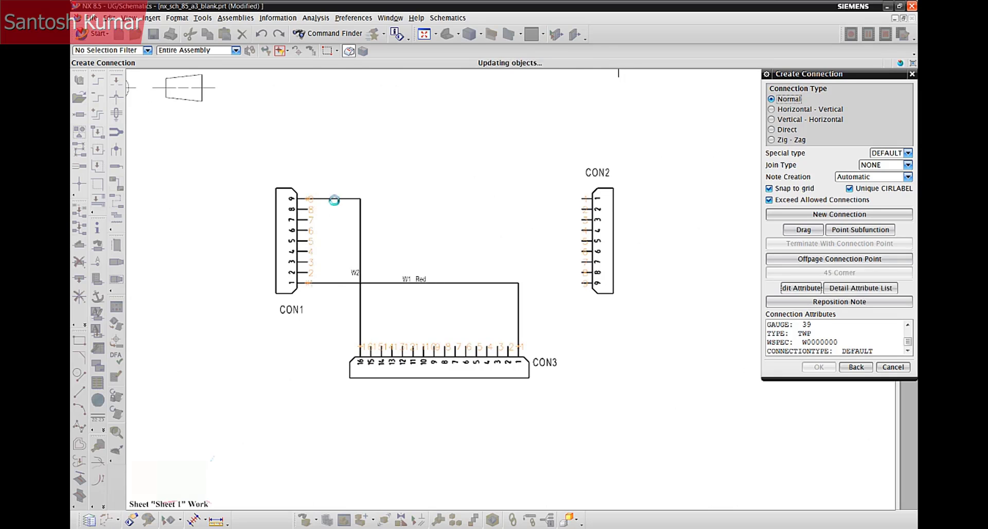
click(312, 284)
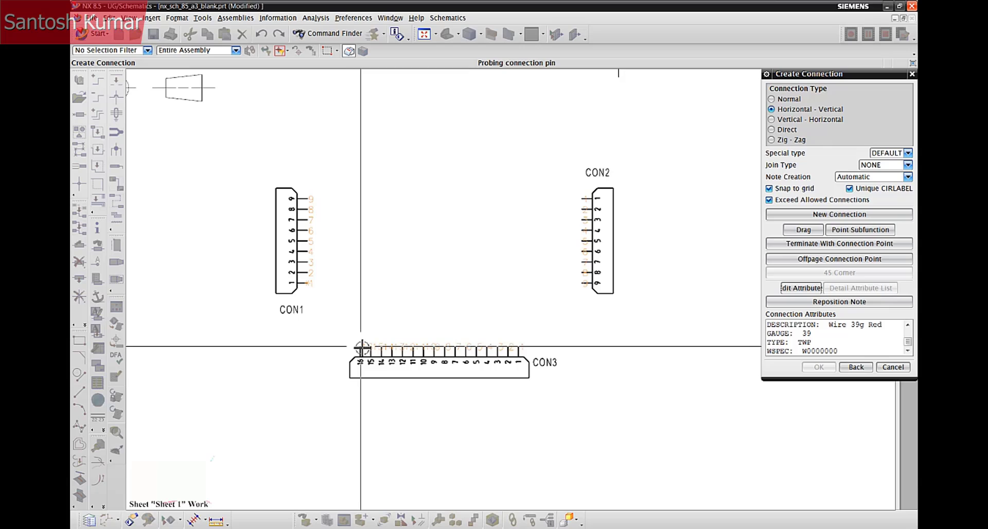
click(360, 346)
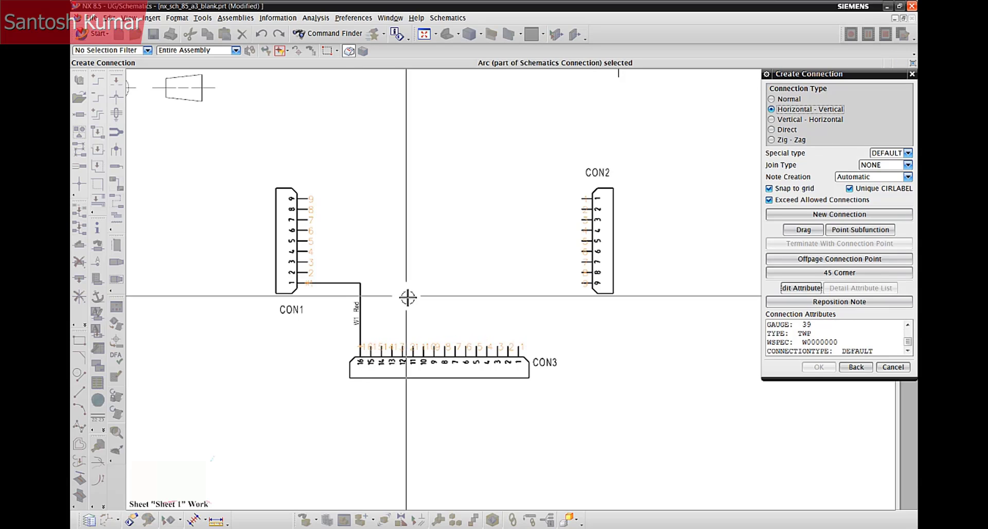
click(585, 198)
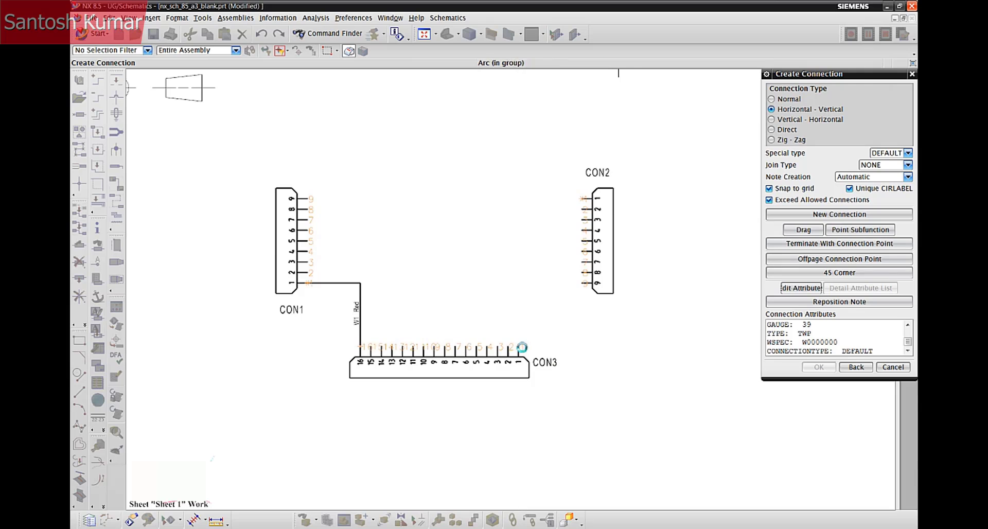
click(521, 347)
click(584, 283)
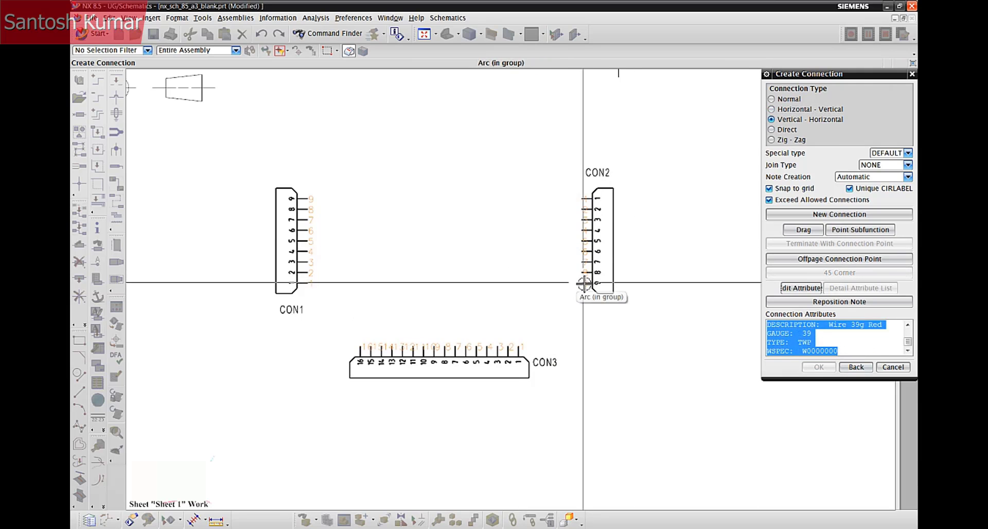
click(519, 346)
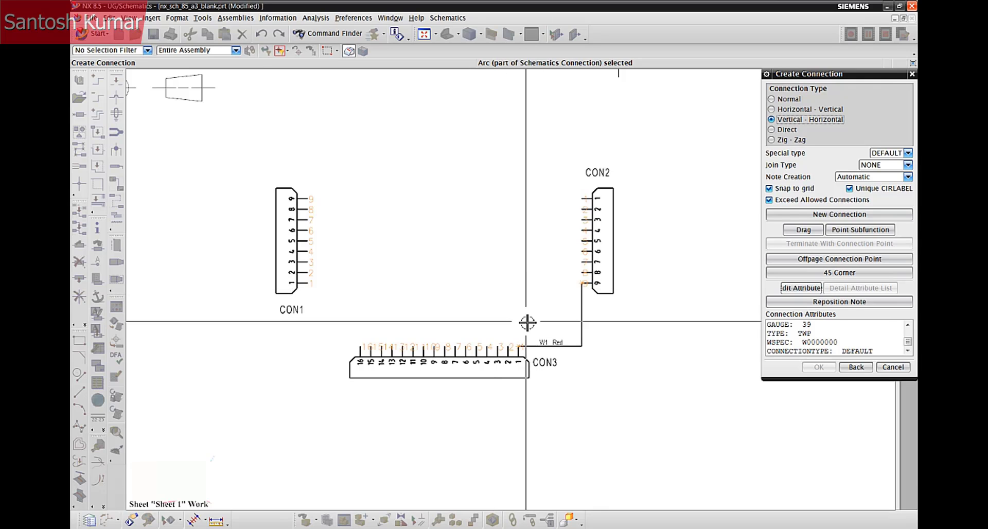
click(309, 264)
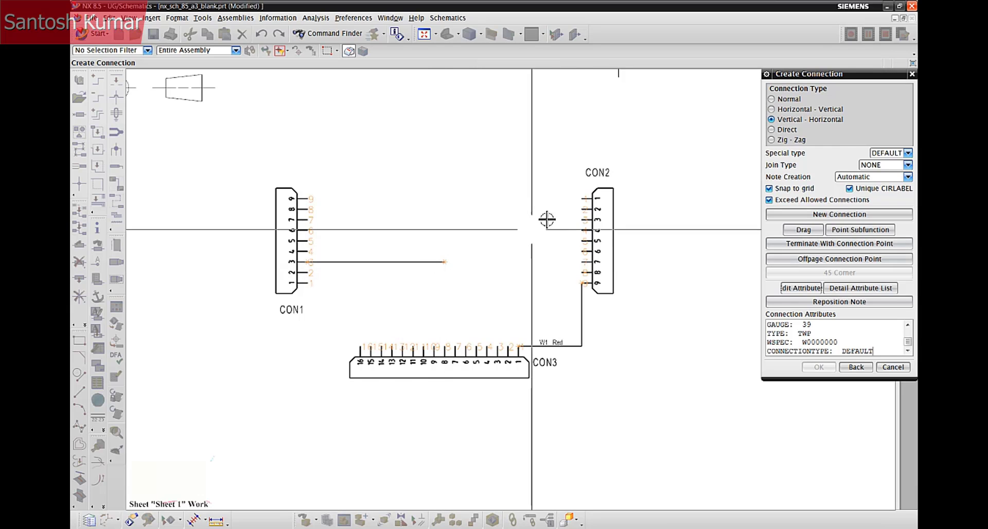
click(585, 199)
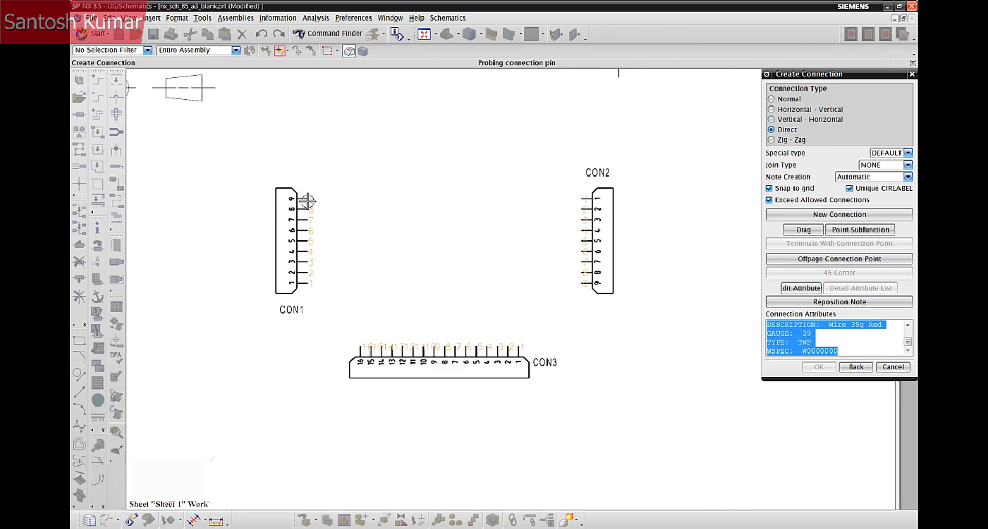
- Draw a Direct wire from CON1 pin 9 to CON2 pin 9 and a Zig-Zag wire from CON1 pin 1 to CON2 pin 1
click(308, 201)
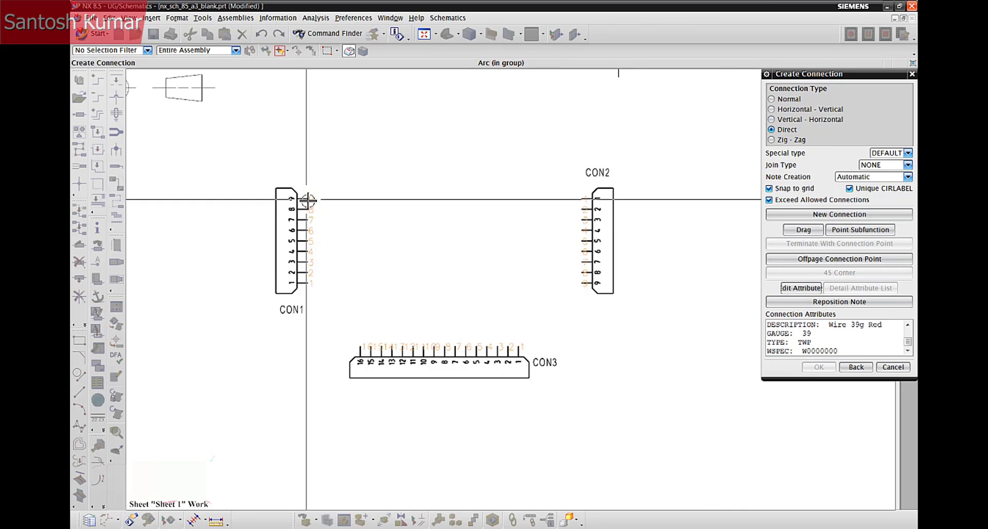
click(584, 283)
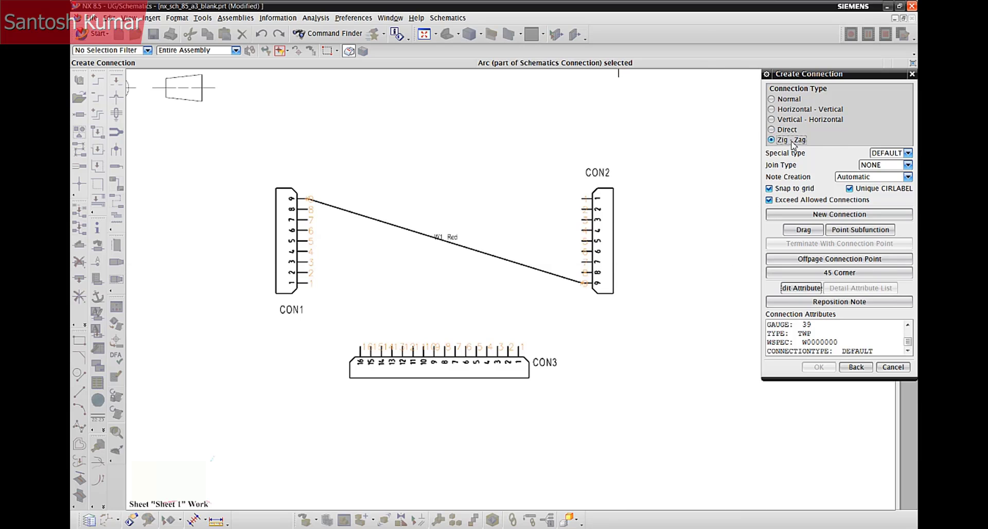
click(310, 283)
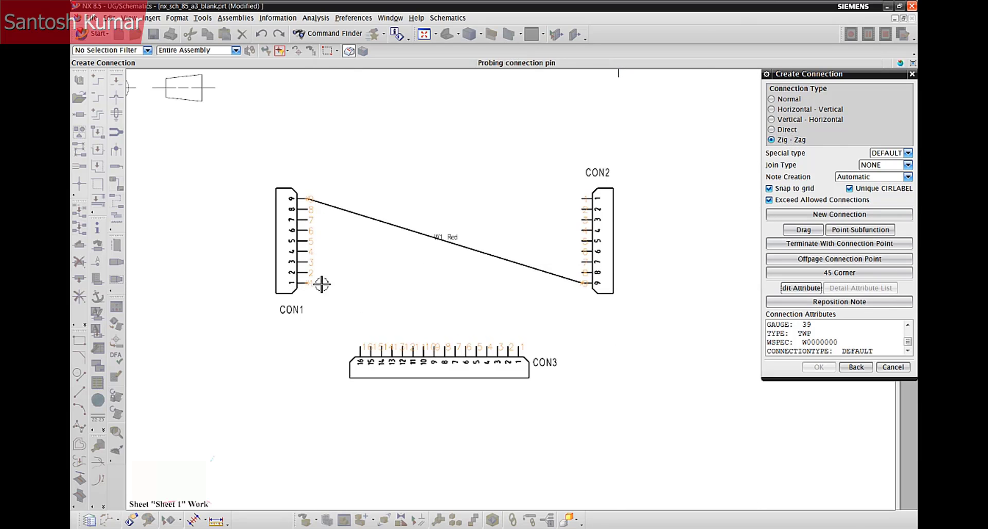
click(583, 198)
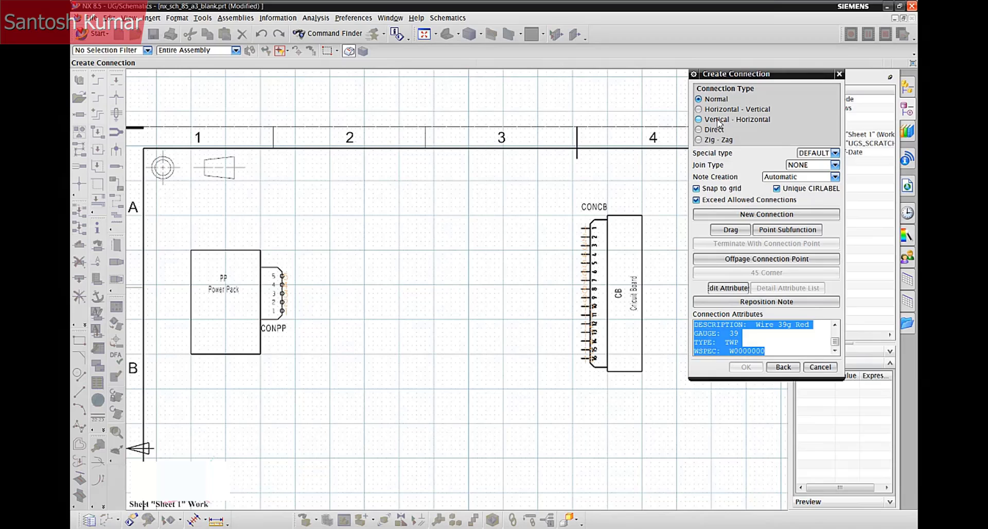
- Route a Vertical - Horizontal red wire from CONPP pin 1 to CONCB pin 16
click(718, 120)
scroll(474, 255, up, 3)
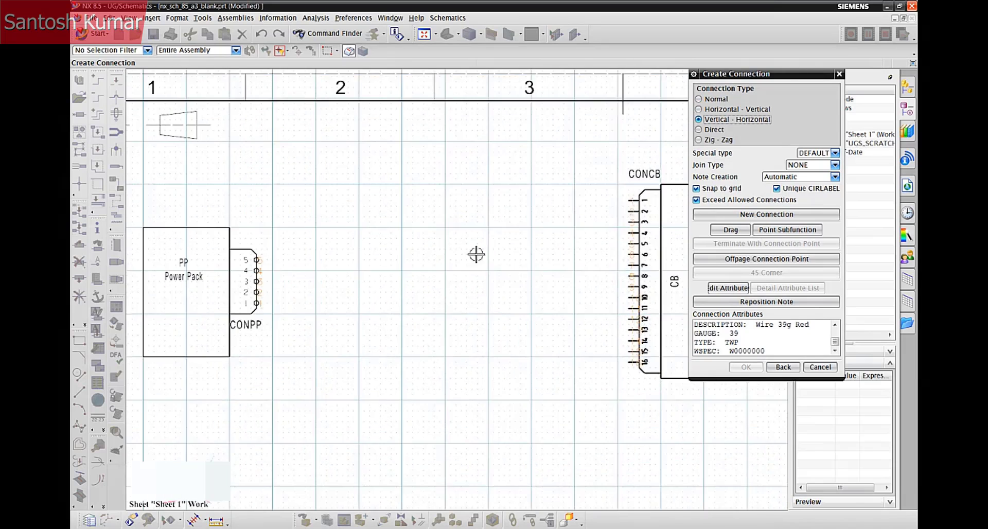
click(249, 304)
click(291, 305)
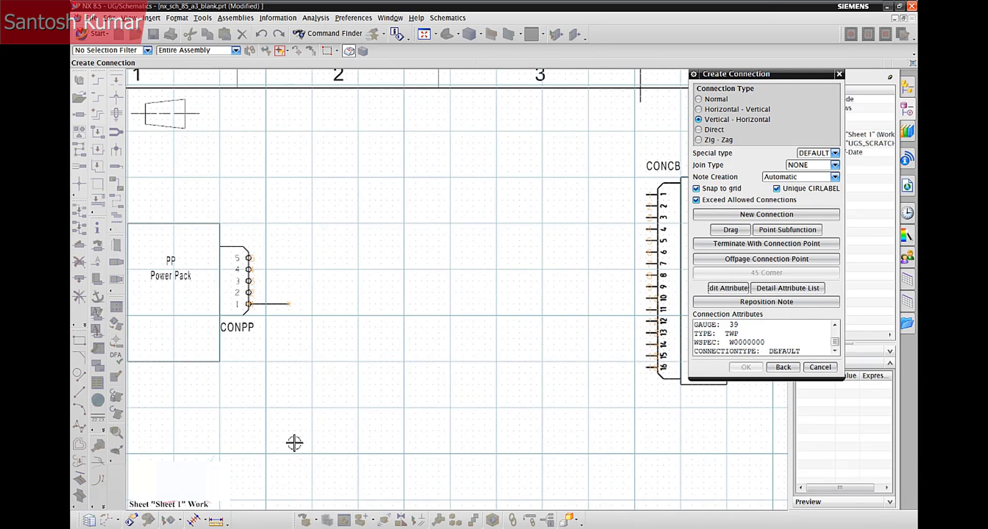
click(588, 453)
click(648, 365)
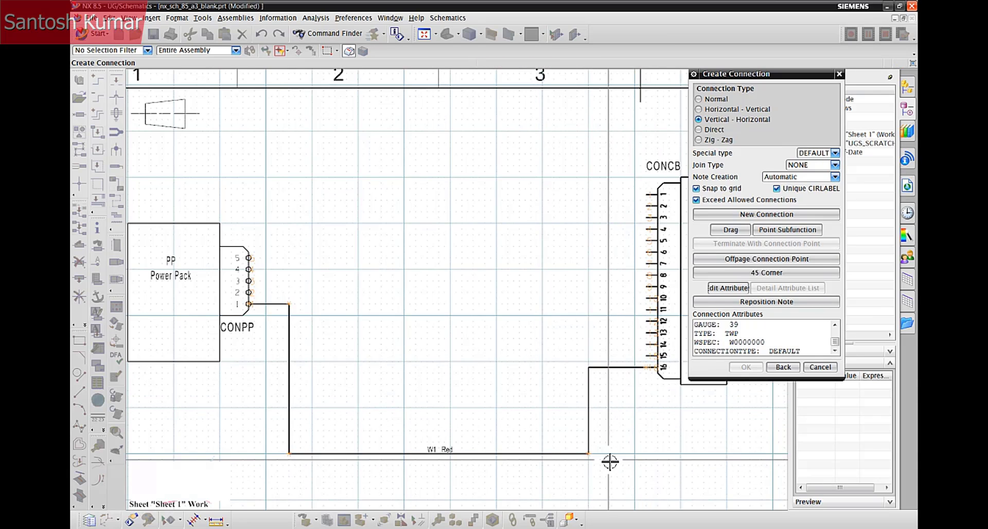
- Switch to the black 39g wire and connect CONPP pin 2 to CONCB pin 15
click(819, 366)
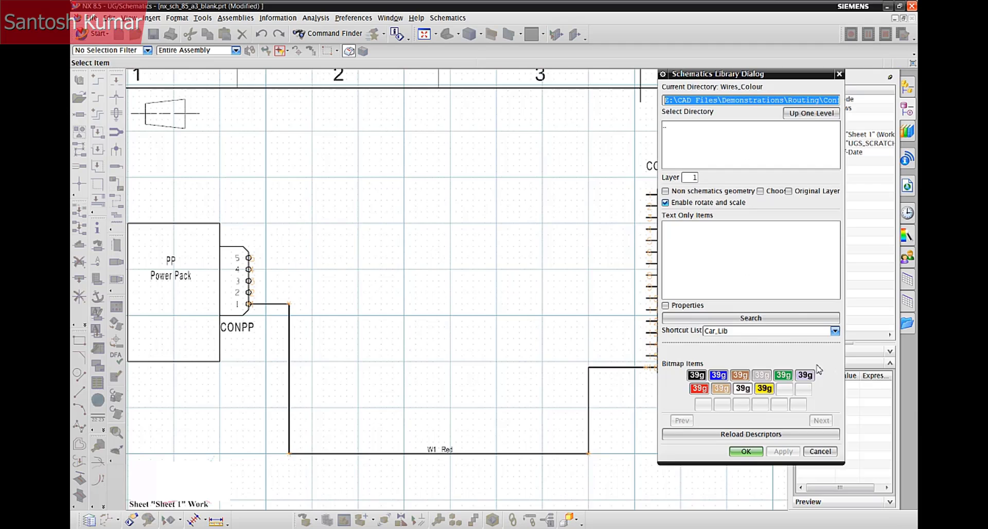
double_click(697, 375)
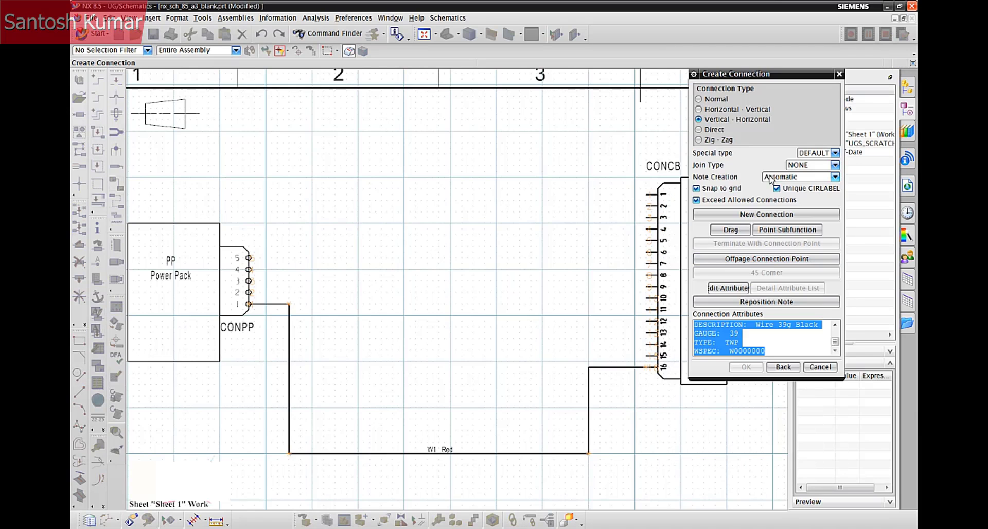
click(250, 292)
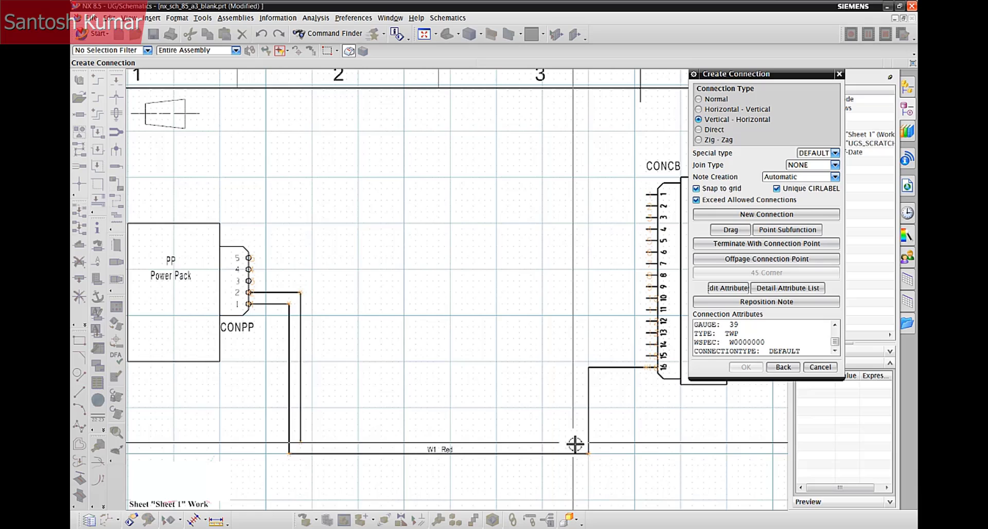
click(647, 355)
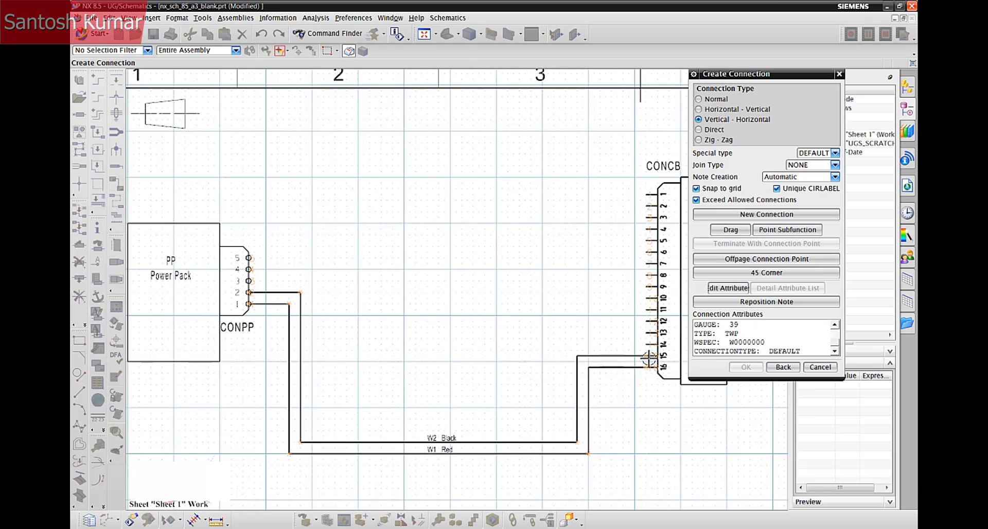
click(834, 369)
- Close the wire library and toggle Monochrome display on the Drawing node in Part Navigator
key(Escape)
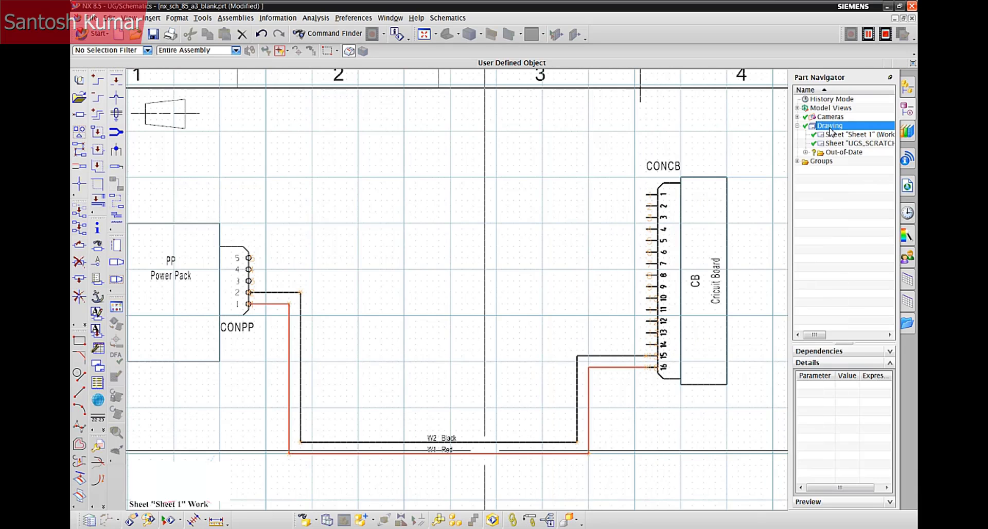
right_click(829, 129)
click(849, 149)
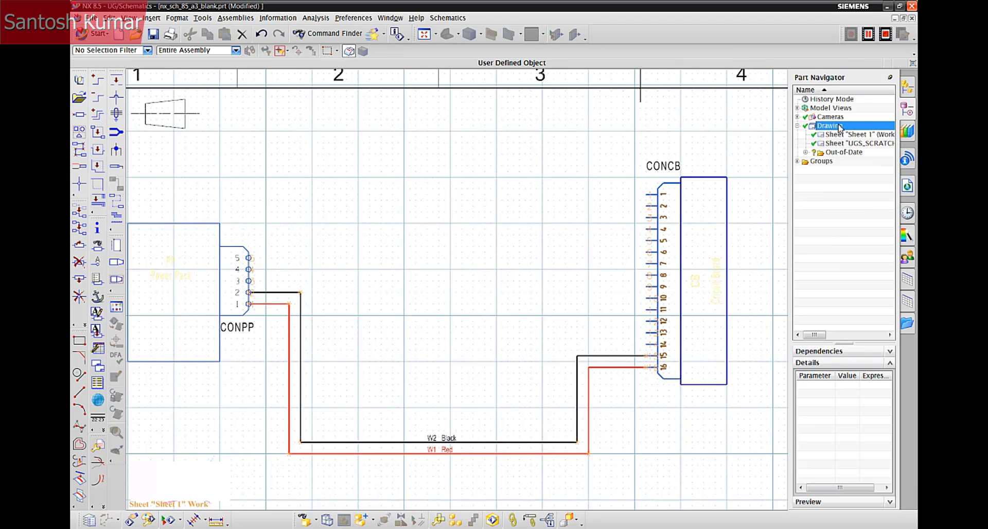
right_click(840, 128)
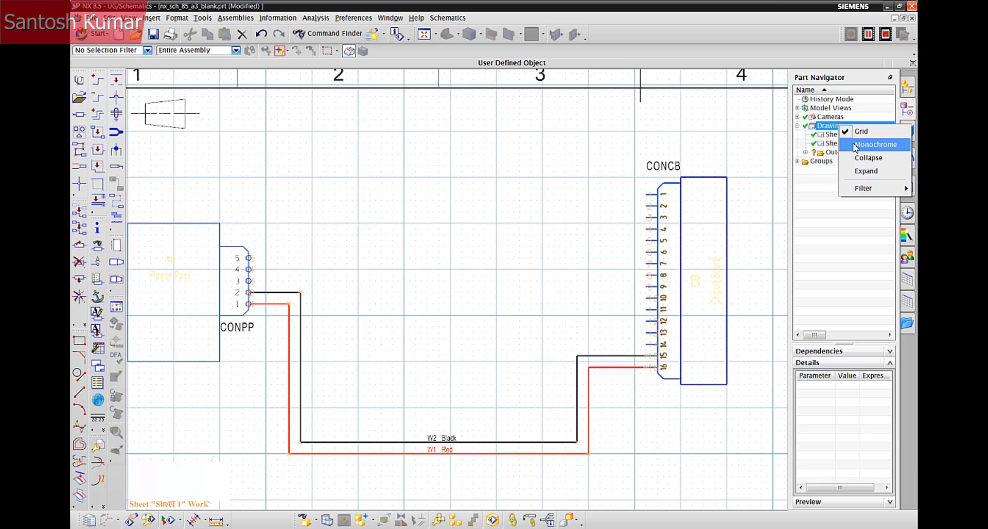
click(855, 146)
- Place the switch from the library's Switches folder across wires W1 Red and W2 Black, accepting the reconnect
scroll(602, 251, up, 2)
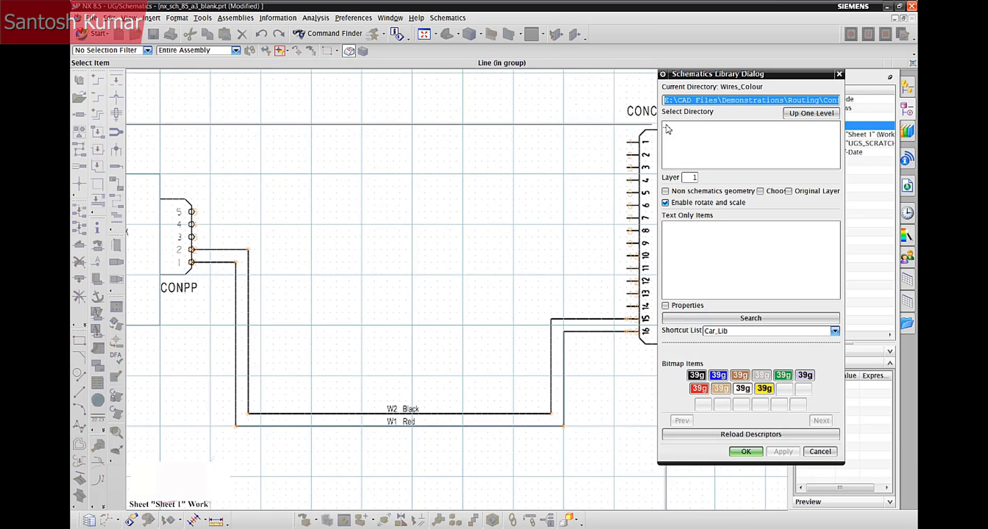
double_click(667, 128)
double_click(684, 153)
click(709, 376)
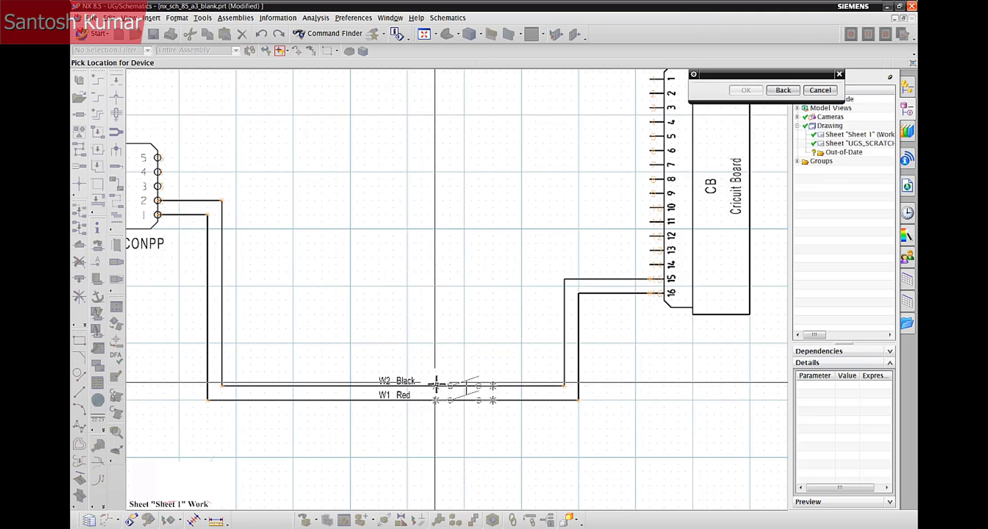
click(441, 386)
scroll(447, 347, up, 1)
scroll(447, 349, up, 1)
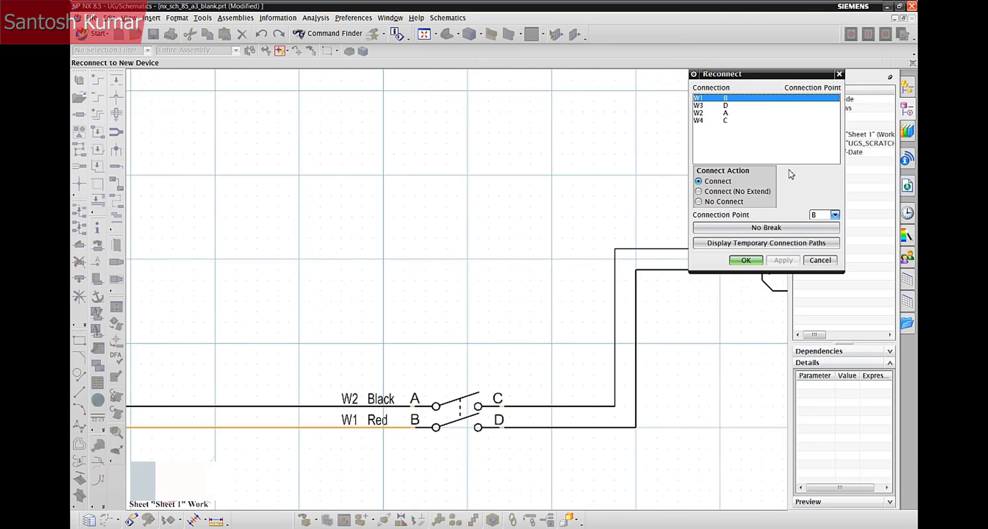
click(746, 260)
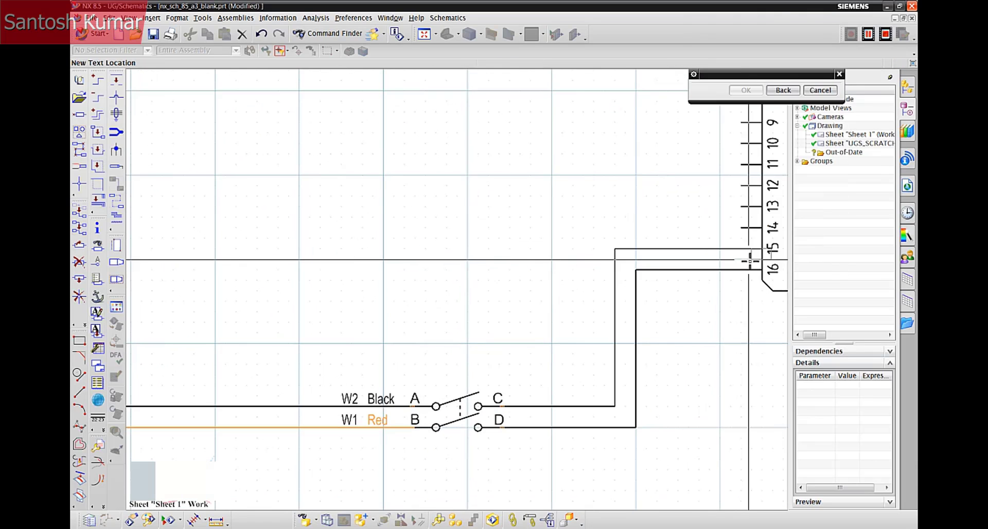
click(820, 91)
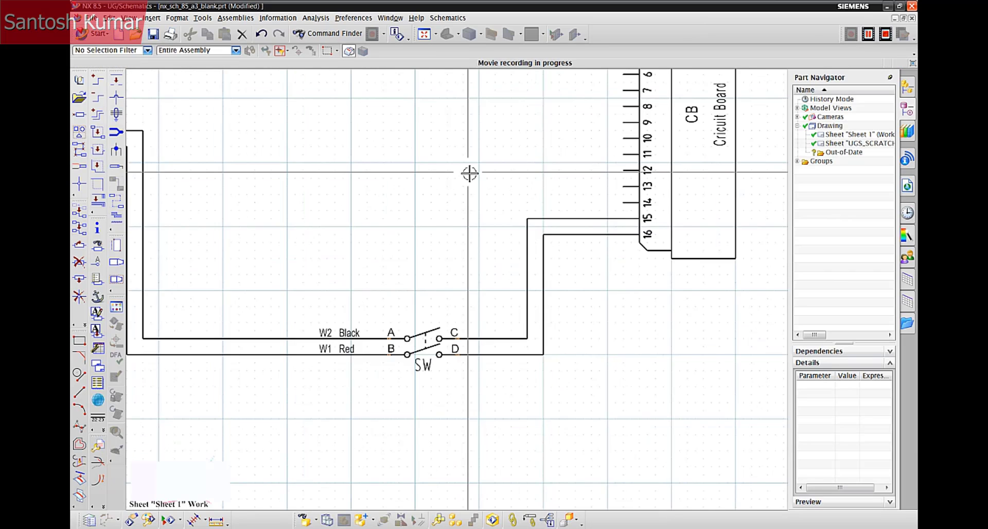
- Delete the SW switch and auto-join the W1 Red and W2 Black wire pieces
click(79, 263)
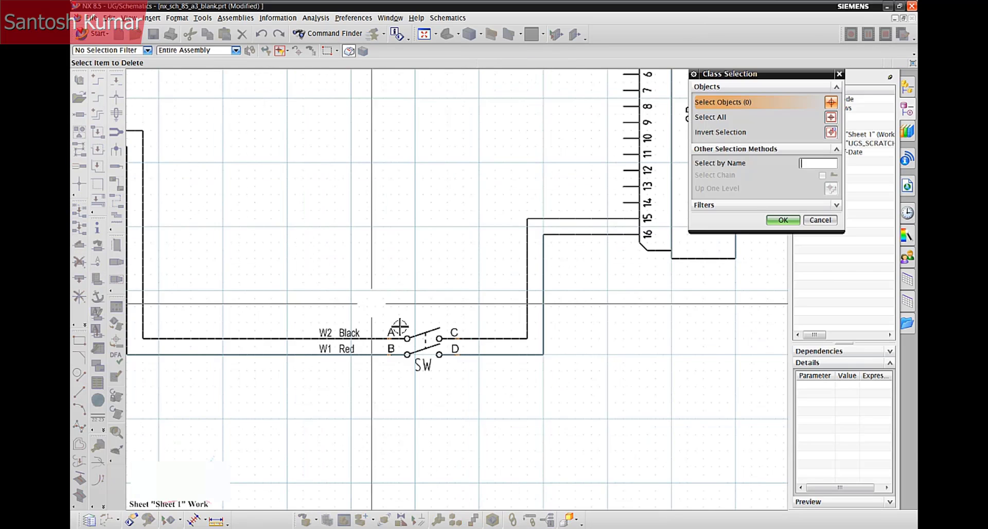
click(420, 338)
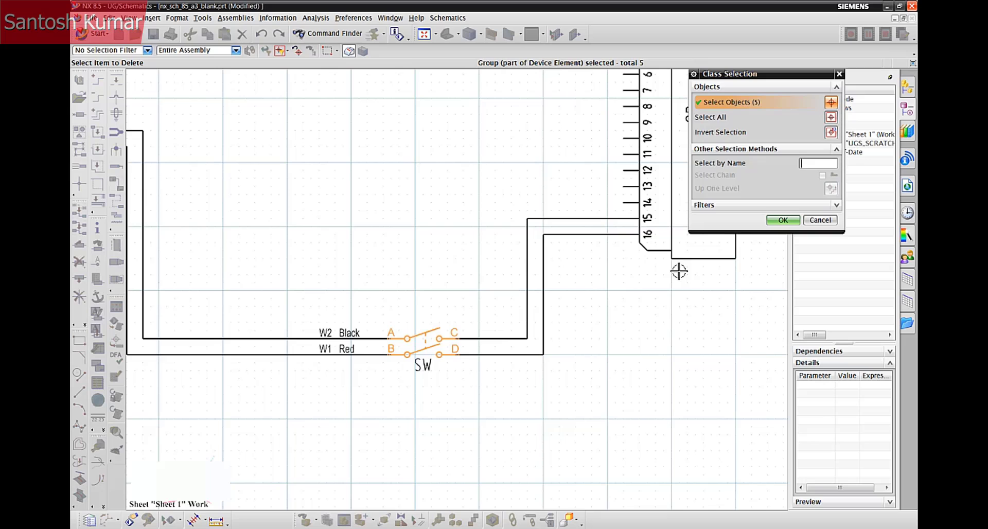
click(783, 220)
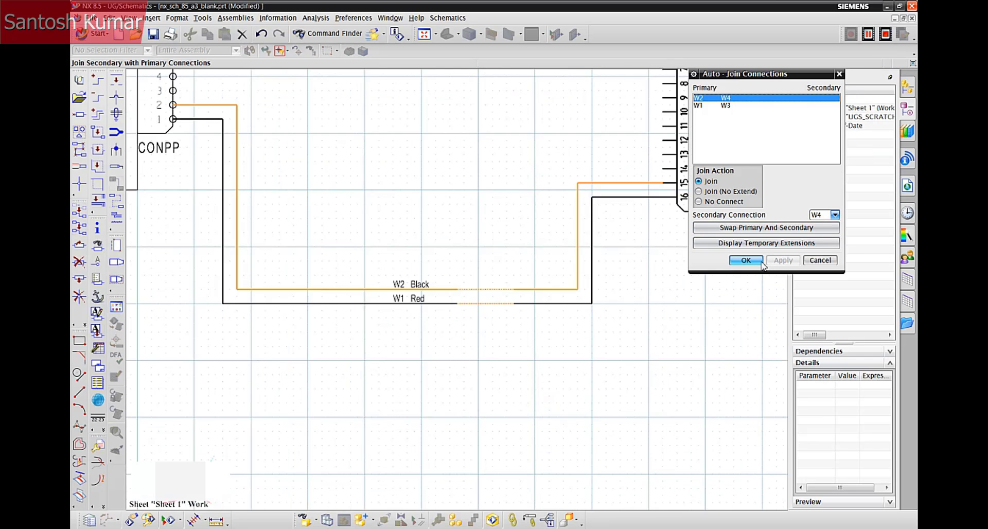
click(761, 262)
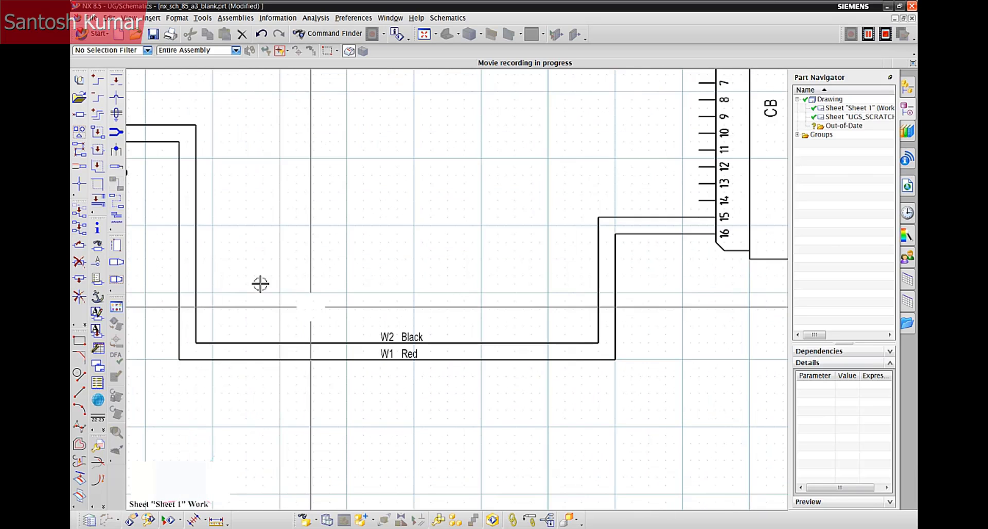
- Select the W2 and Black label notes with Reposition Notes and confirm them for moving
click(96, 329)
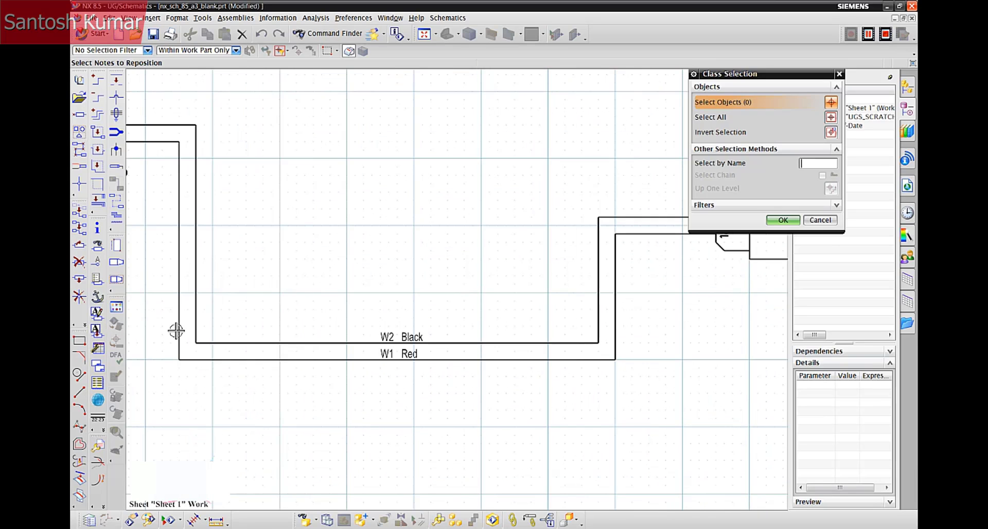
click(405, 334)
click(392, 335)
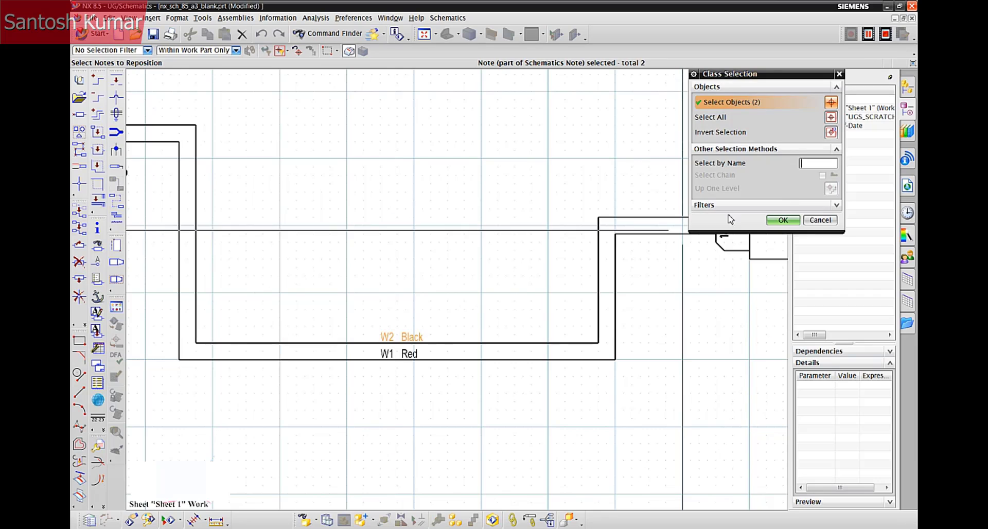
click(782, 220)
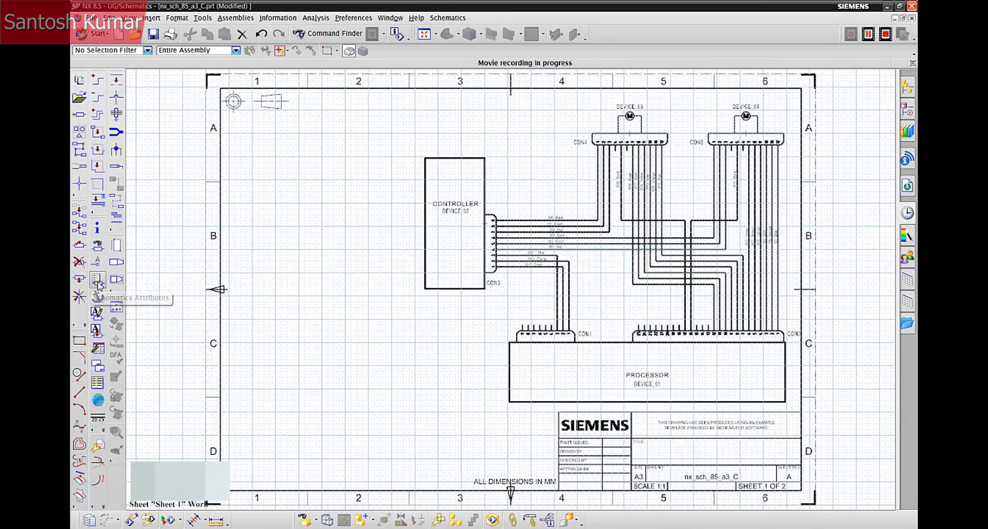
click(98, 285)
scroll(430, 165, up, 5)
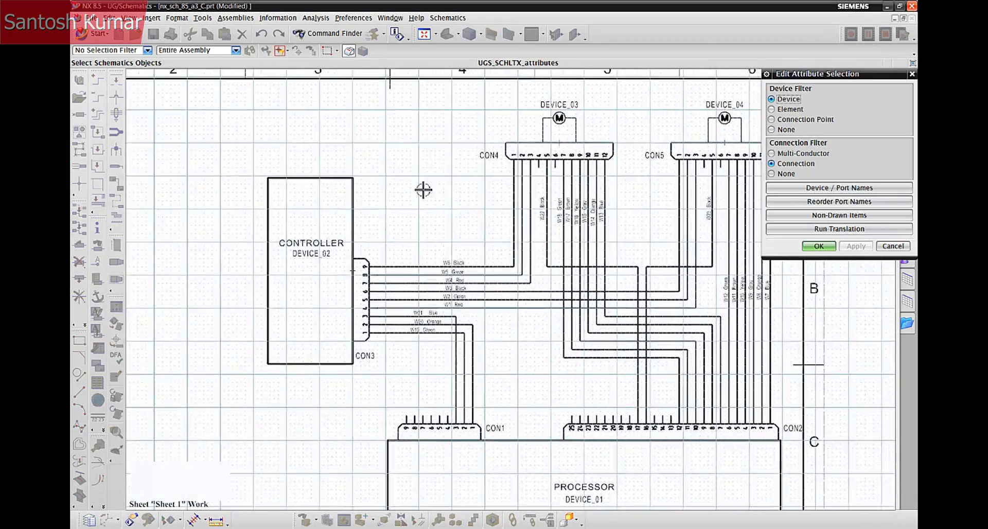
click(281, 227)
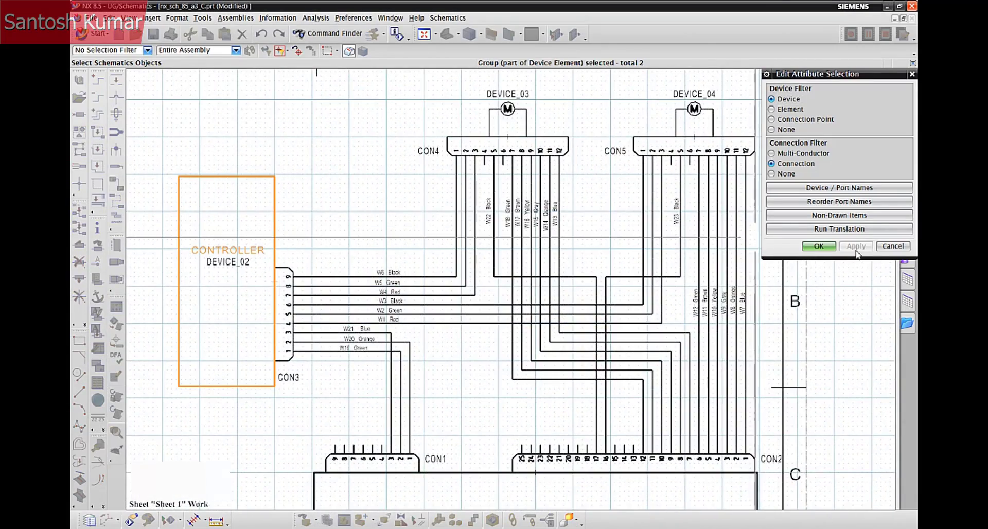
click(819, 246)
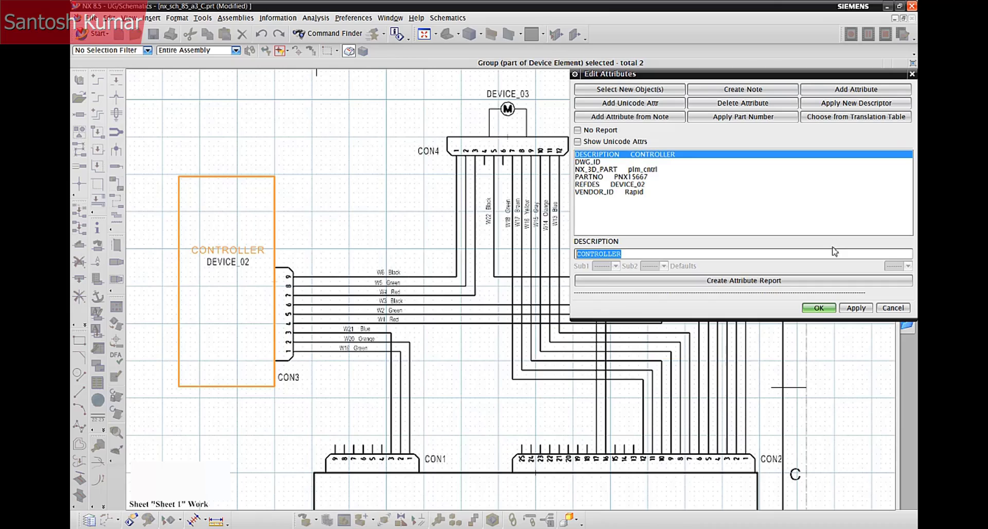
click(650, 95)
click(293, 270)
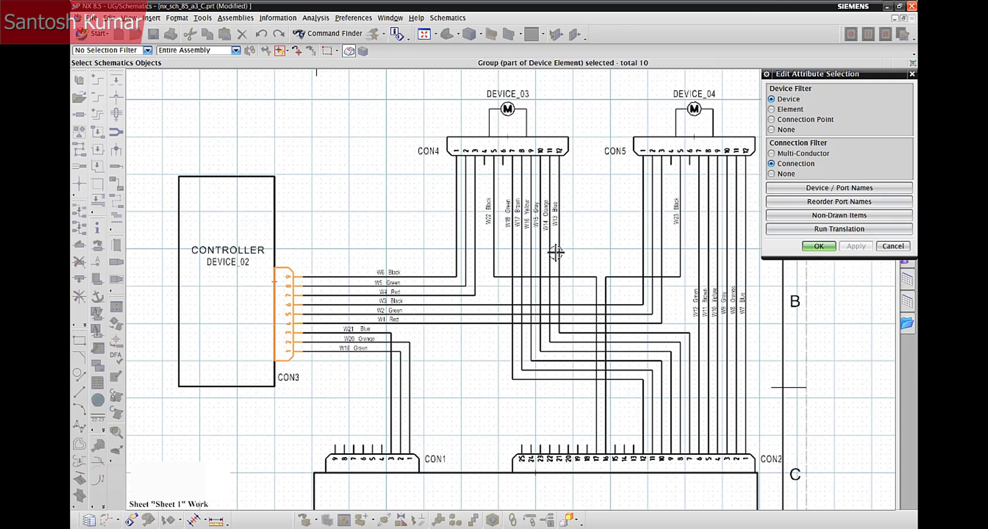
click(819, 246)
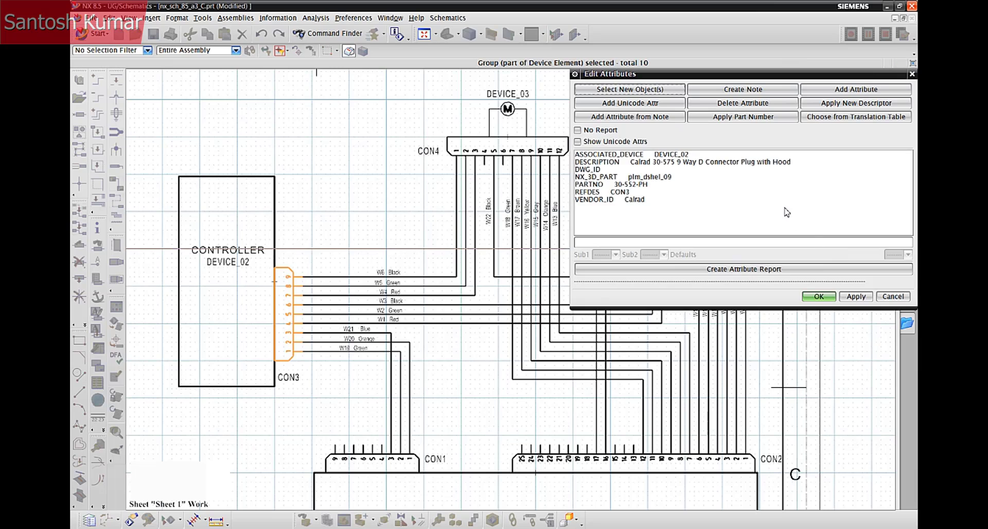
click(650, 92)
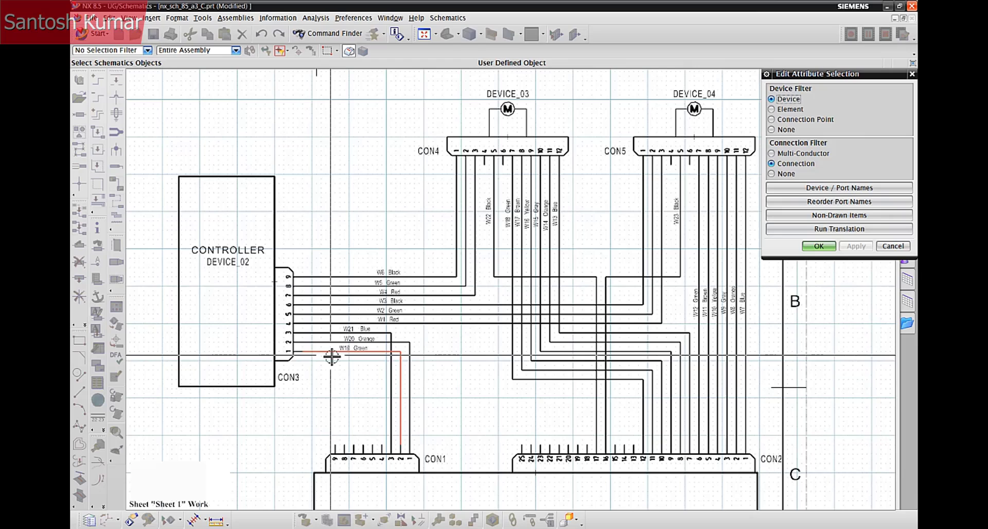
click(824, 246)
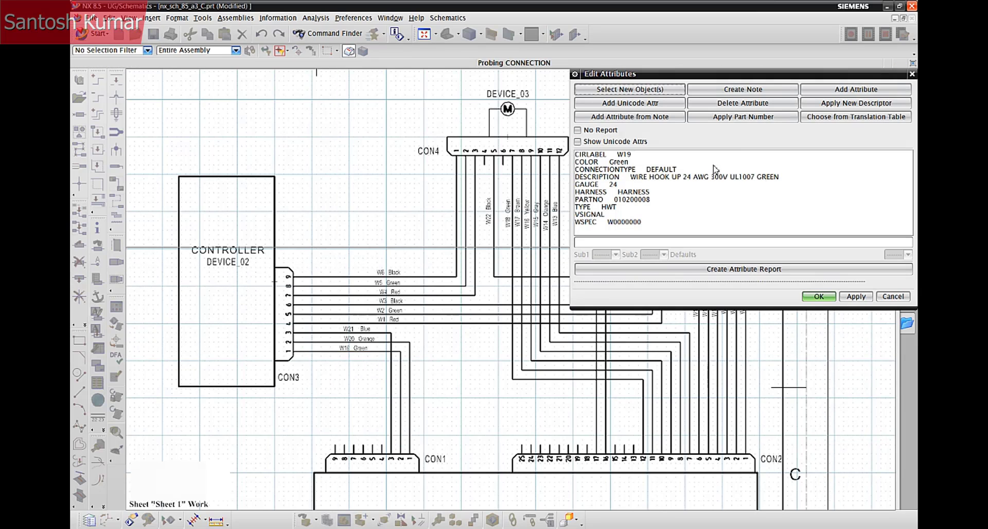
click(648, 89)
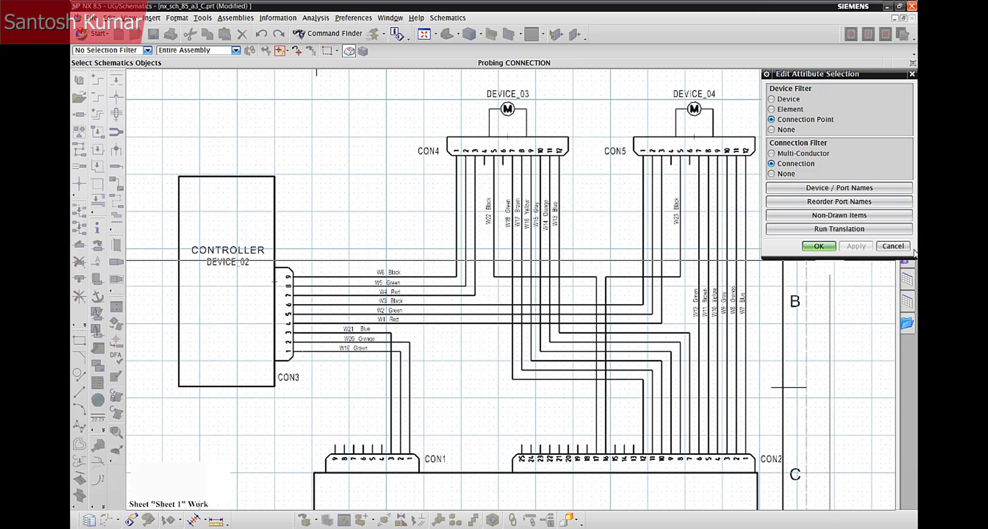
click(818, 246)
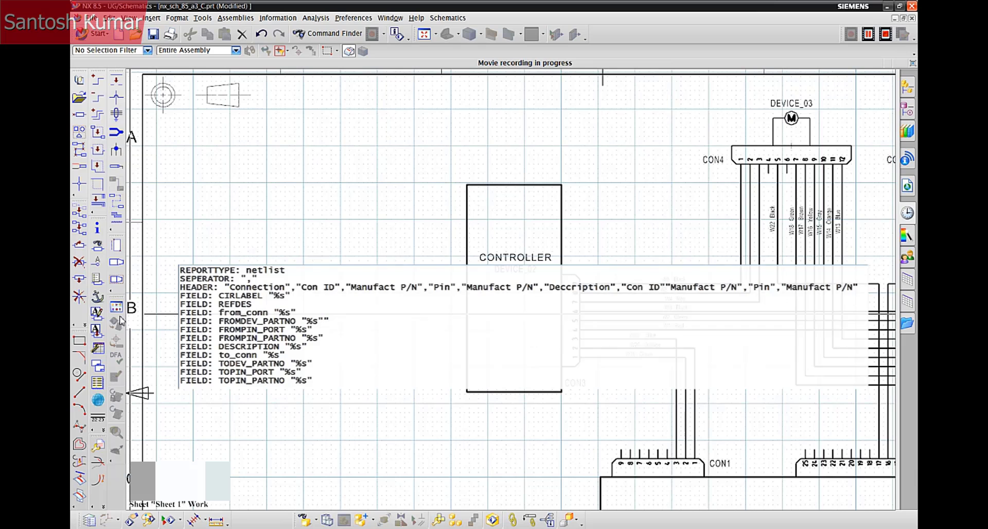
- Run Output Generic BOM from the Net Menu and place the parts-list table near the sheet's top left
click(98, 383)
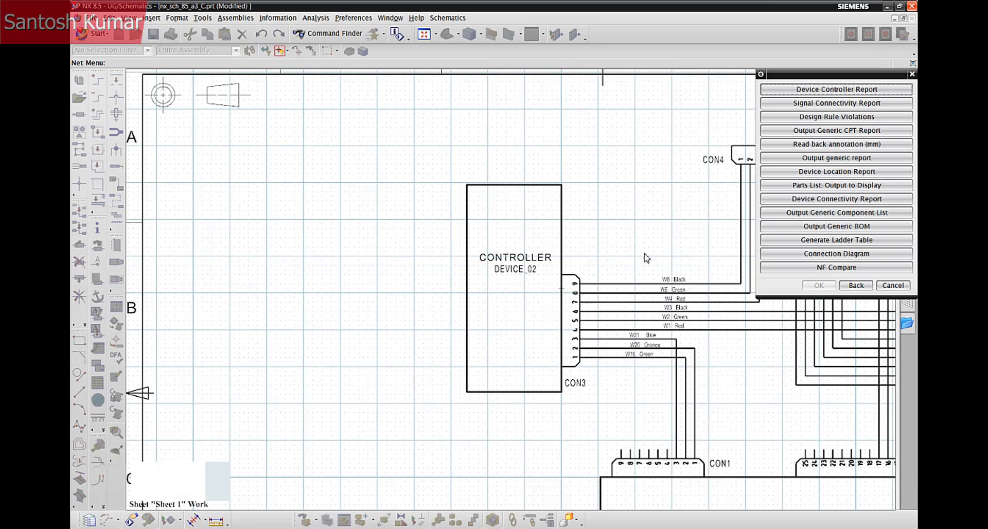
click(836, 226)
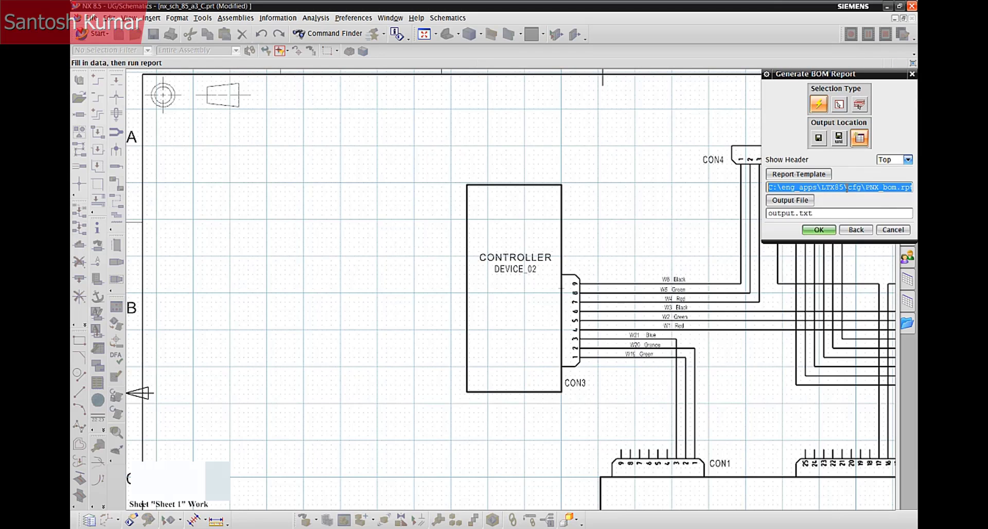
click(857, 139)
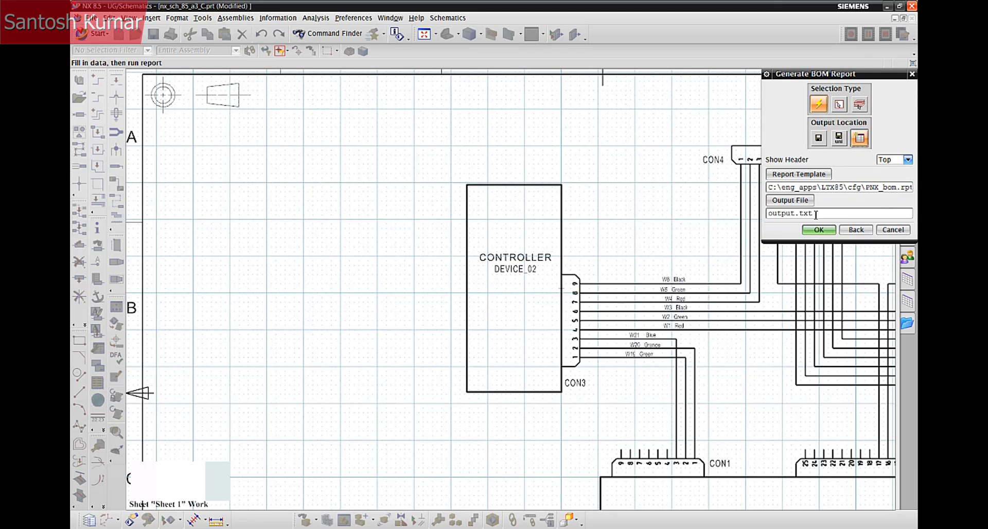
click(817, 230)
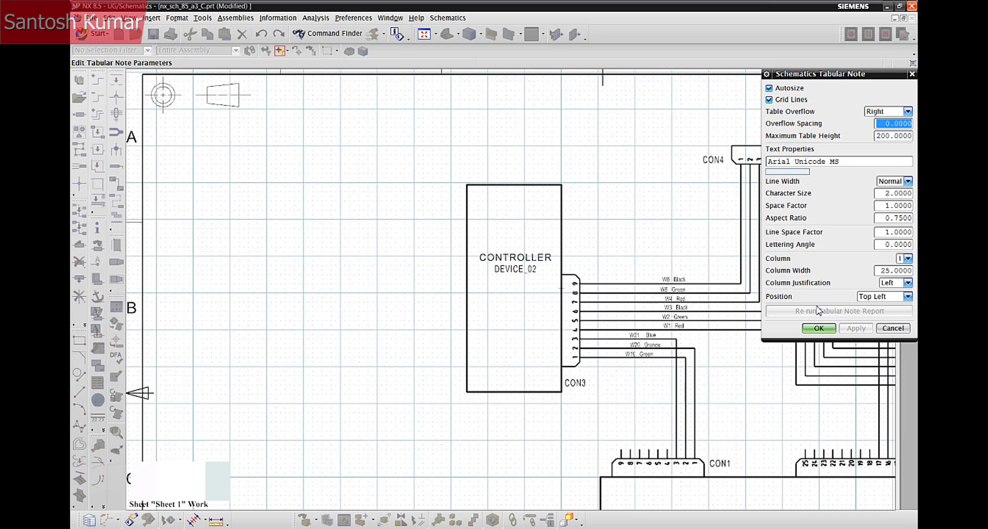
click(818, 328)
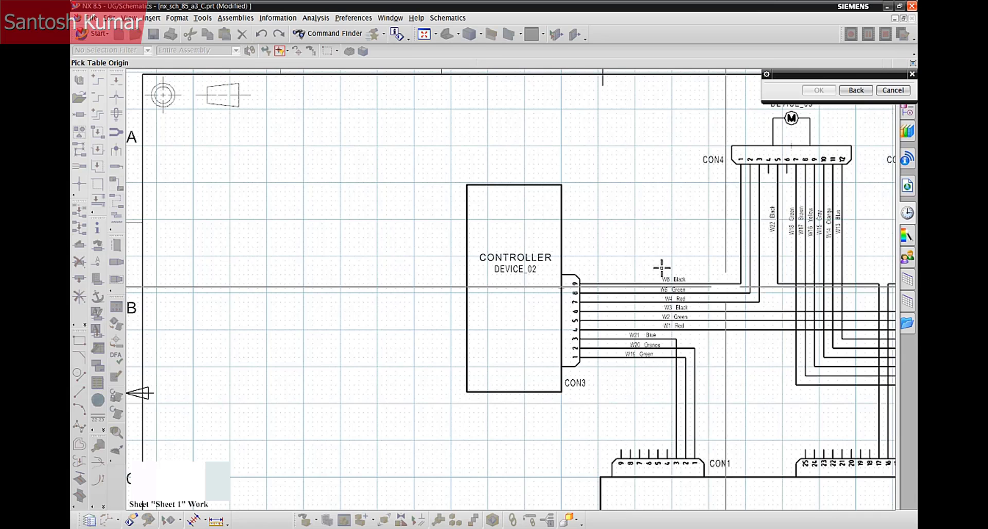
click(158, 182)
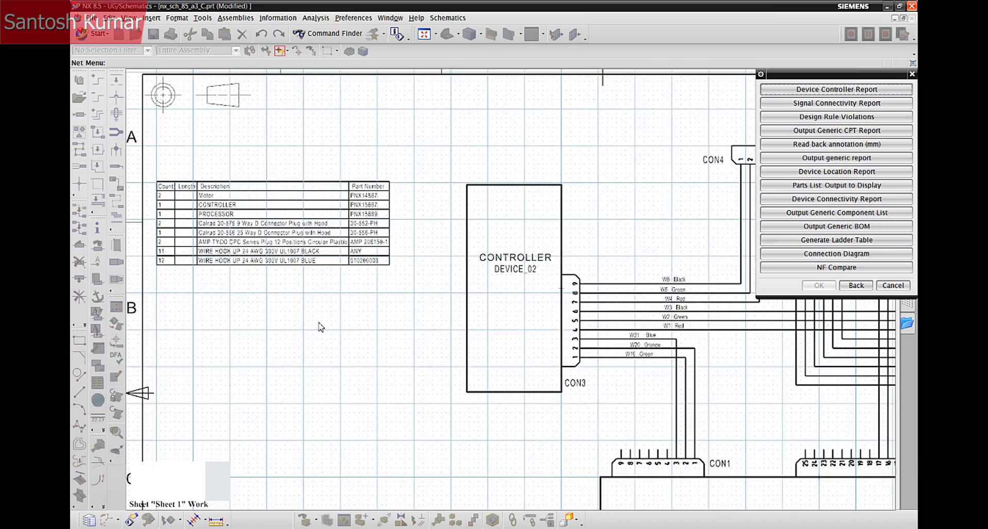
scroll(319, 327, up, 3)
scroll(346, 344, up, 3)
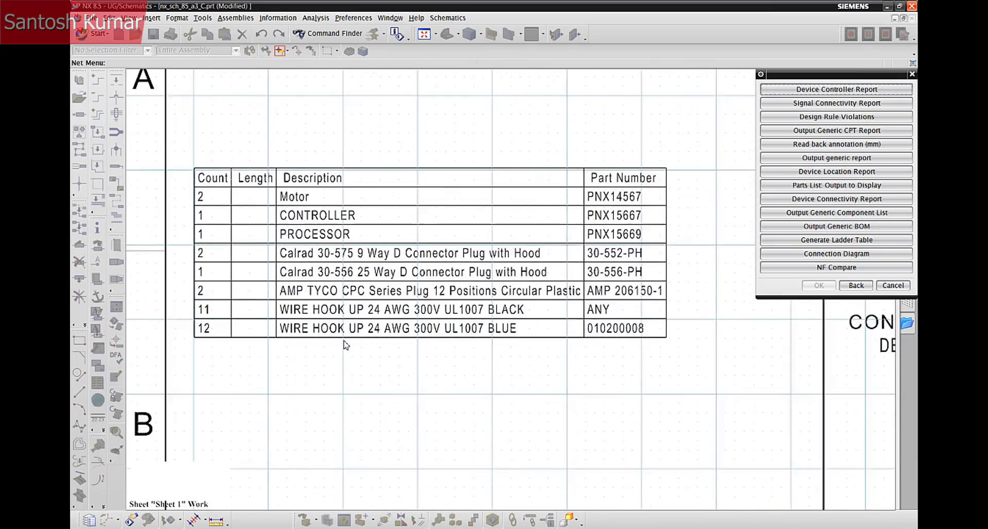
click(894, 285)
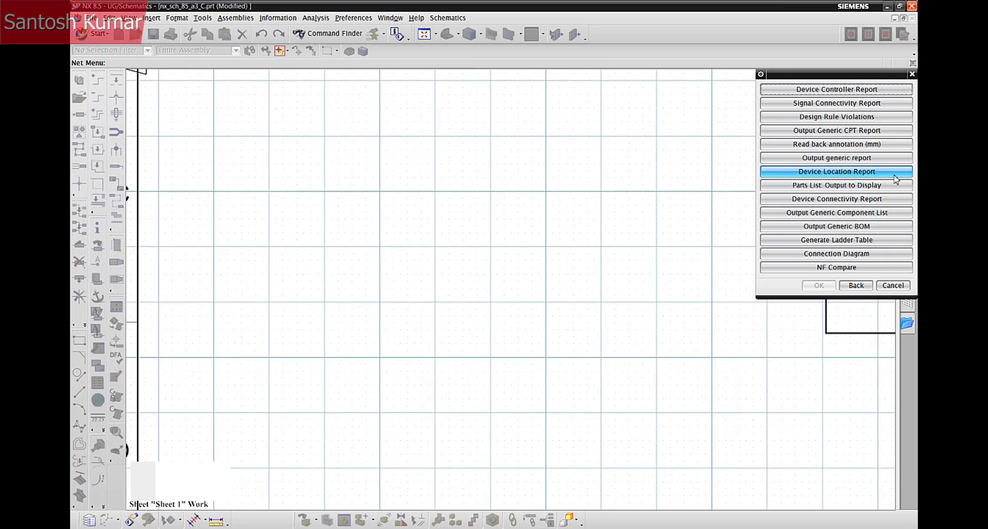
- Output the generic connection-list report and place the W1–W22 wire table on the sheet
click(843, 158)
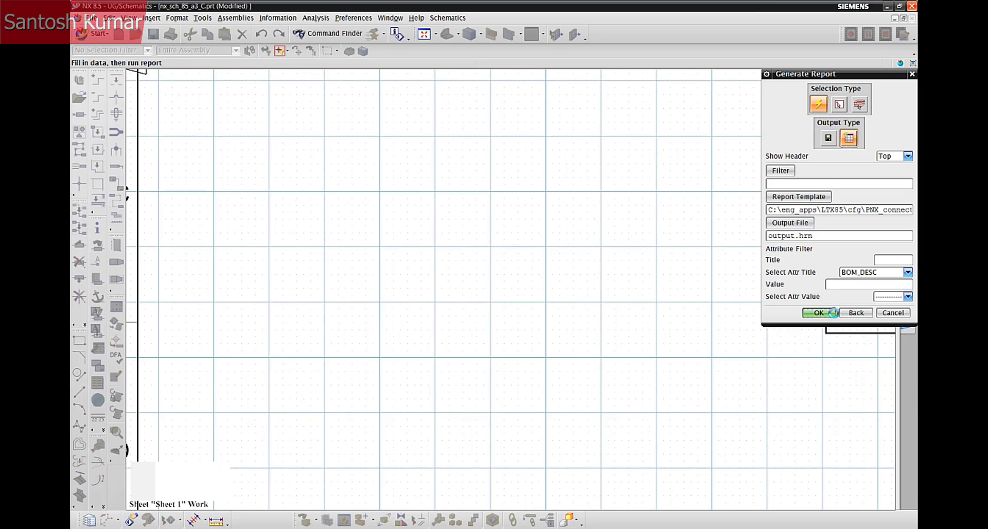
click(818, 328)
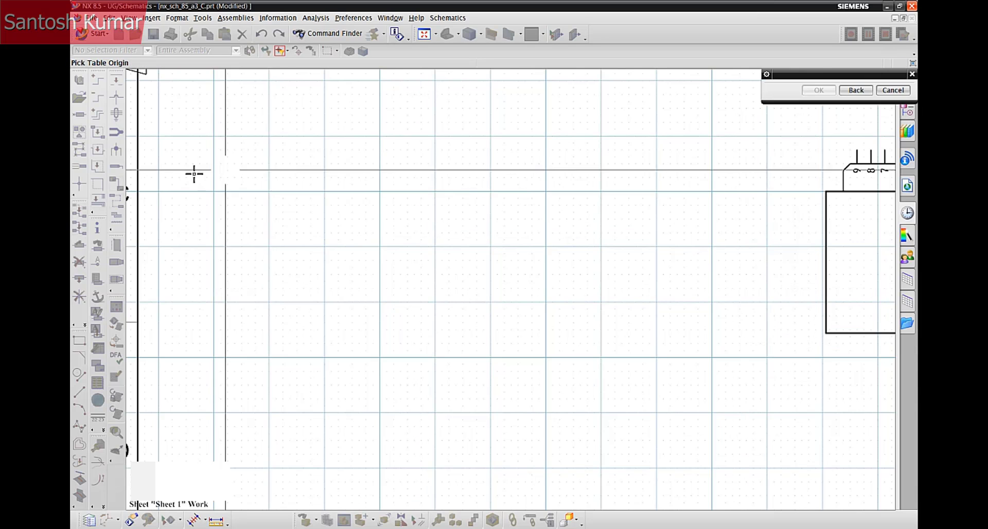
click(160, 138)
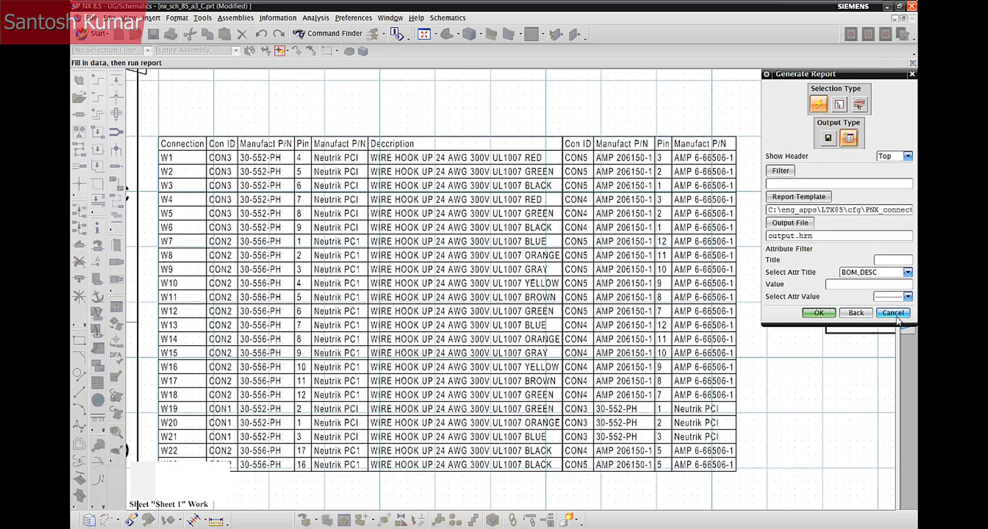
click(894, 314)
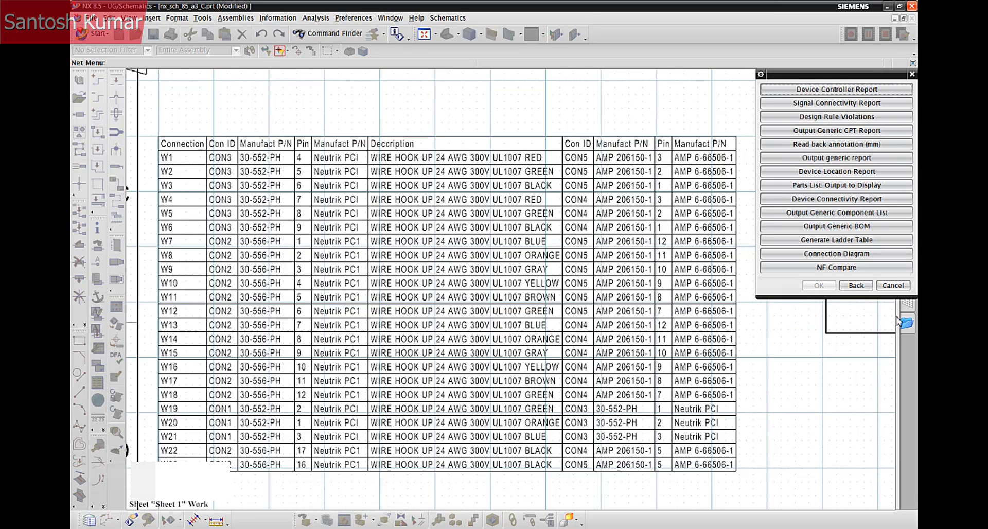
click(894, 286)
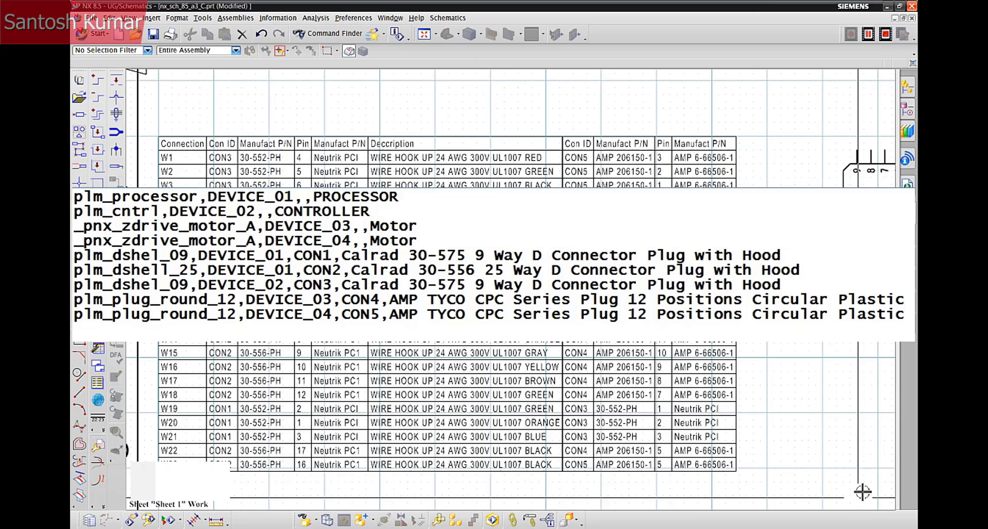
- Show the History panel from the resource bar
click(909, 83)
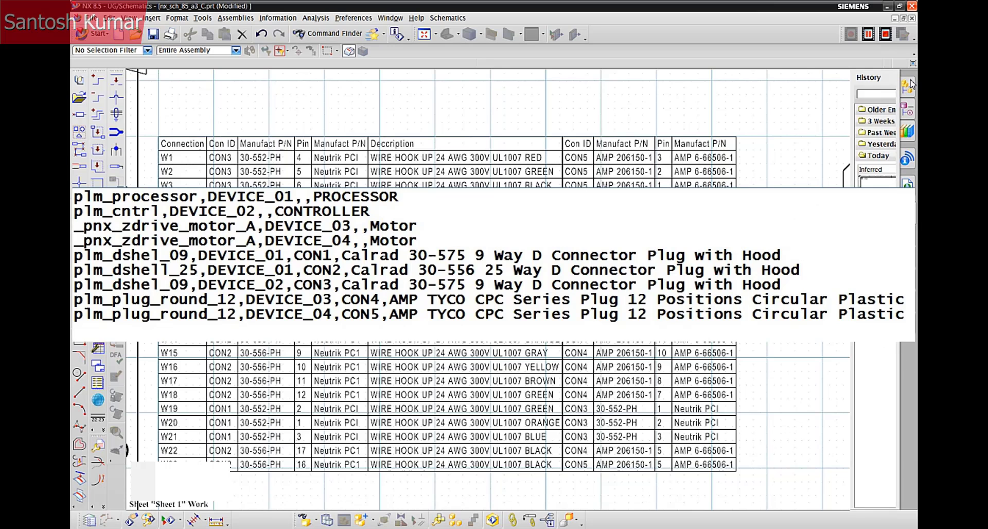